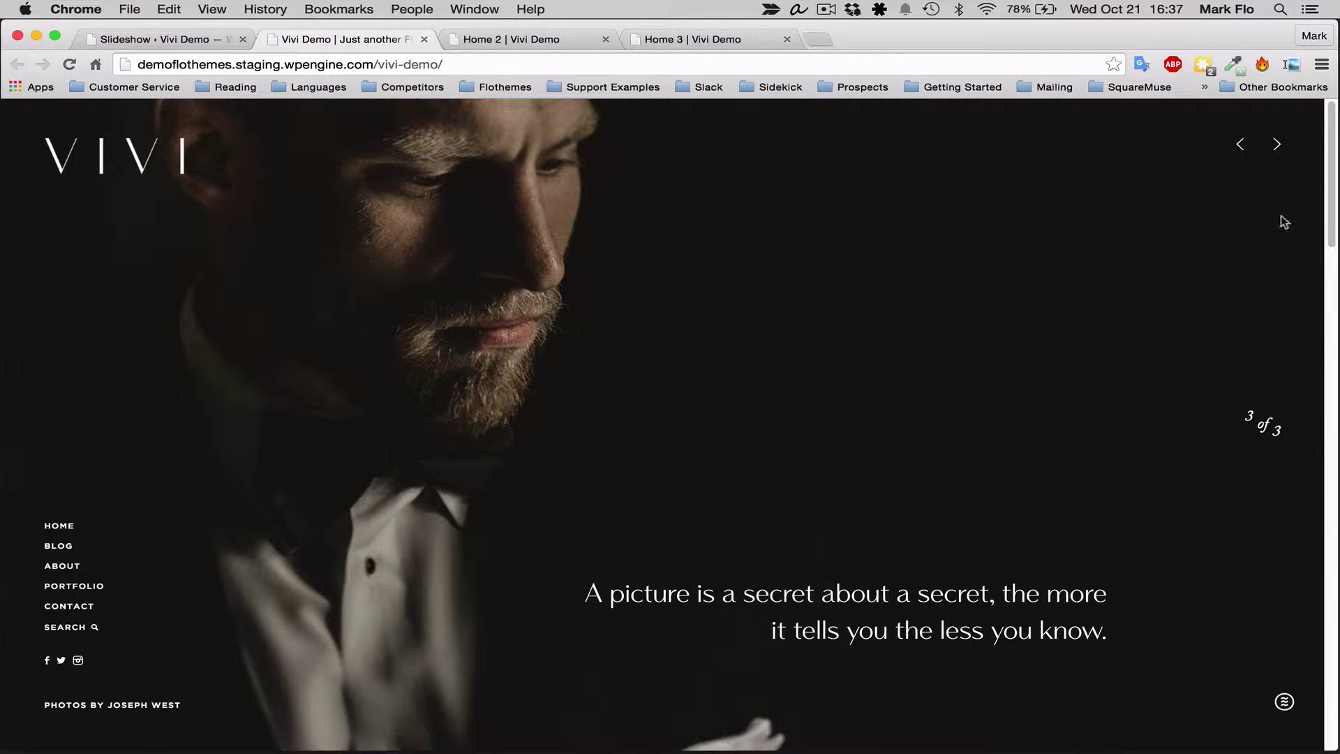
- Browse the demo slideshow, playing and stopping its video slide, then switch to the Home 2 demo page
click(1280, 149)
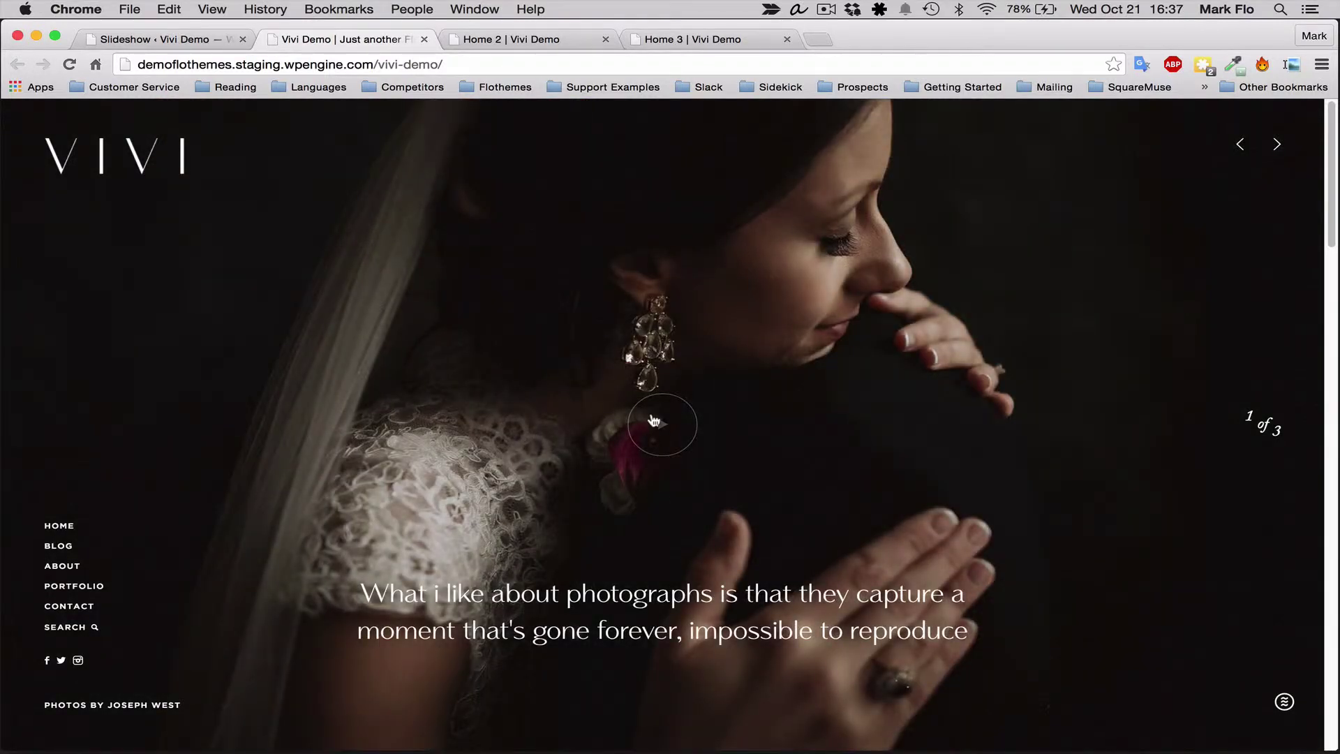
click(651, 420)
click(663, 138)
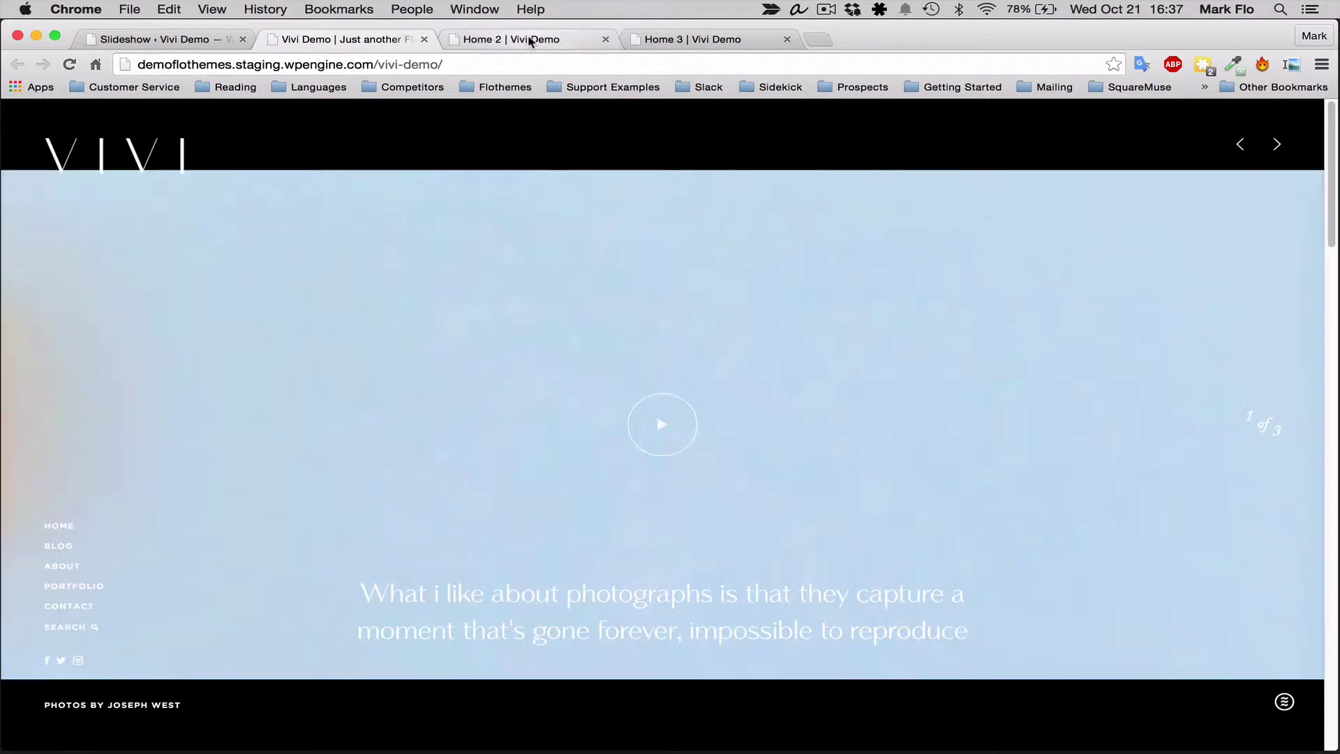
click(531, 41)
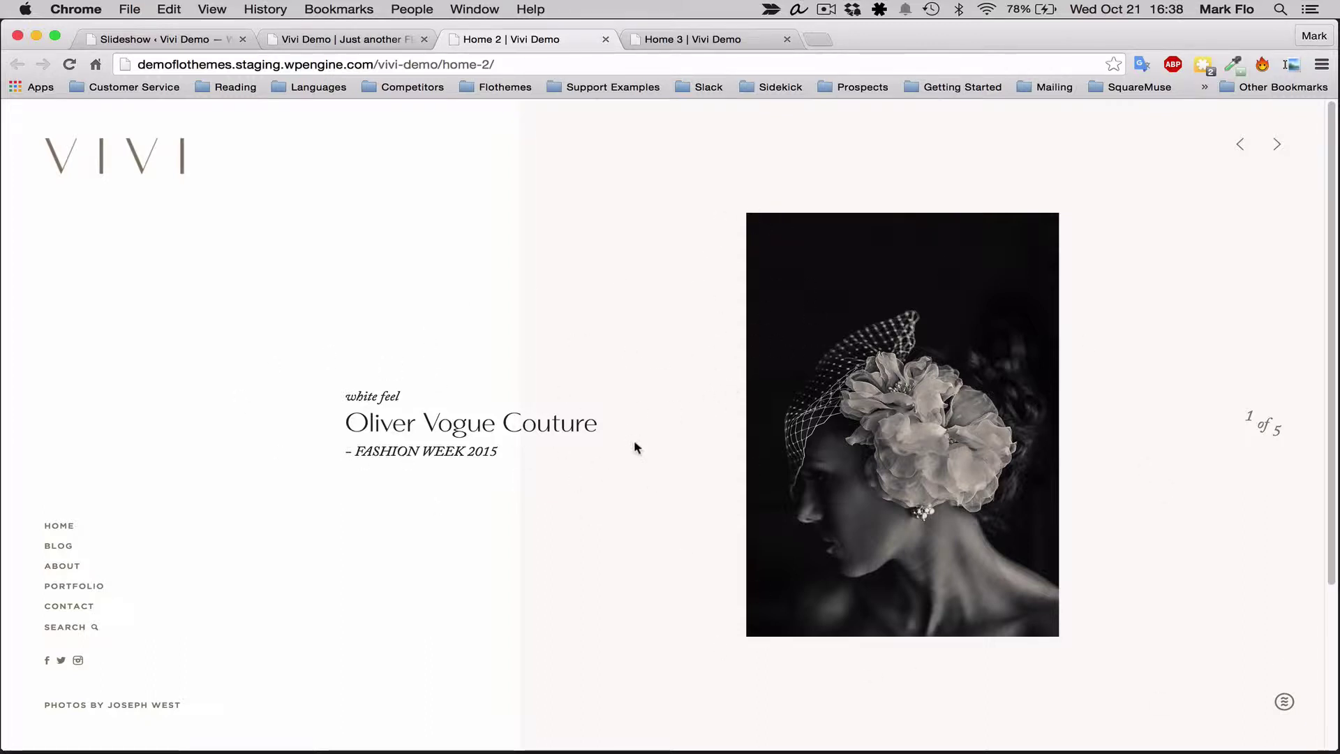
- Step through two slides of the Home 3 demo, then go to the dashboard slideshow list
click(672, 42)
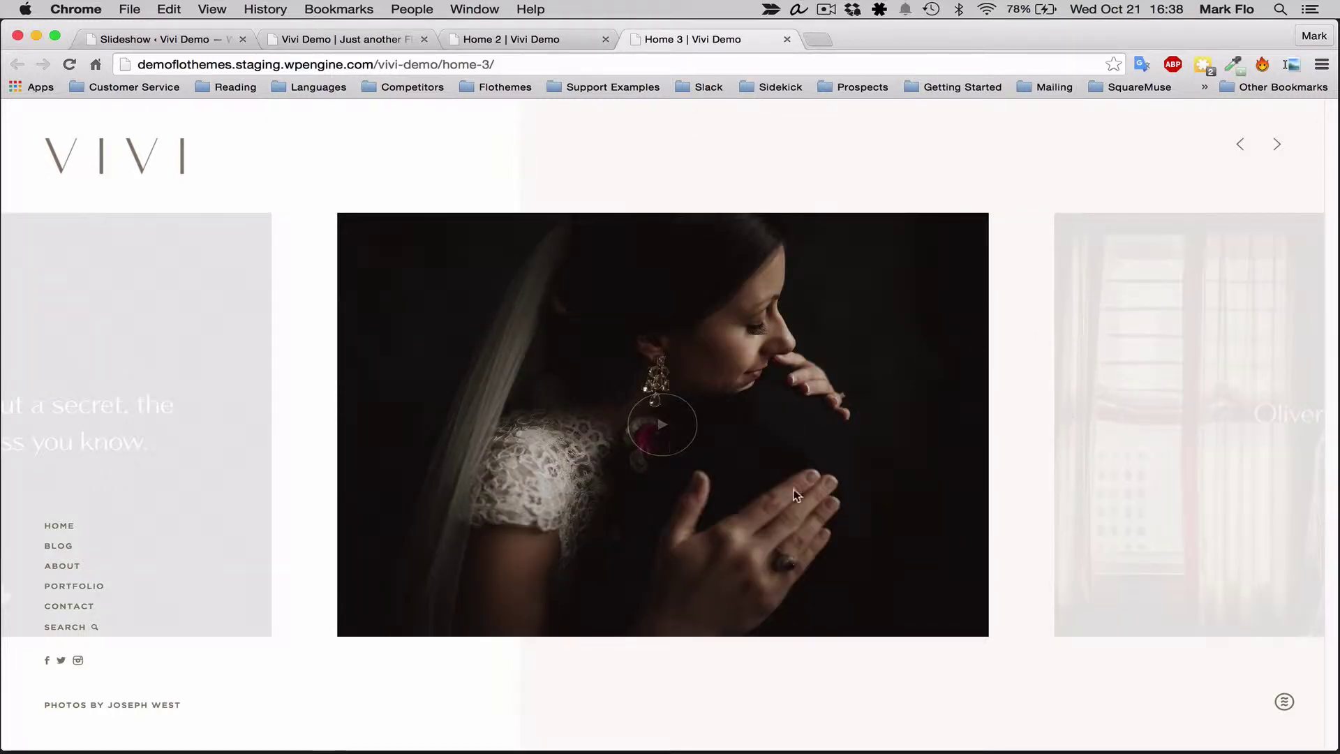
click(1277, 145)
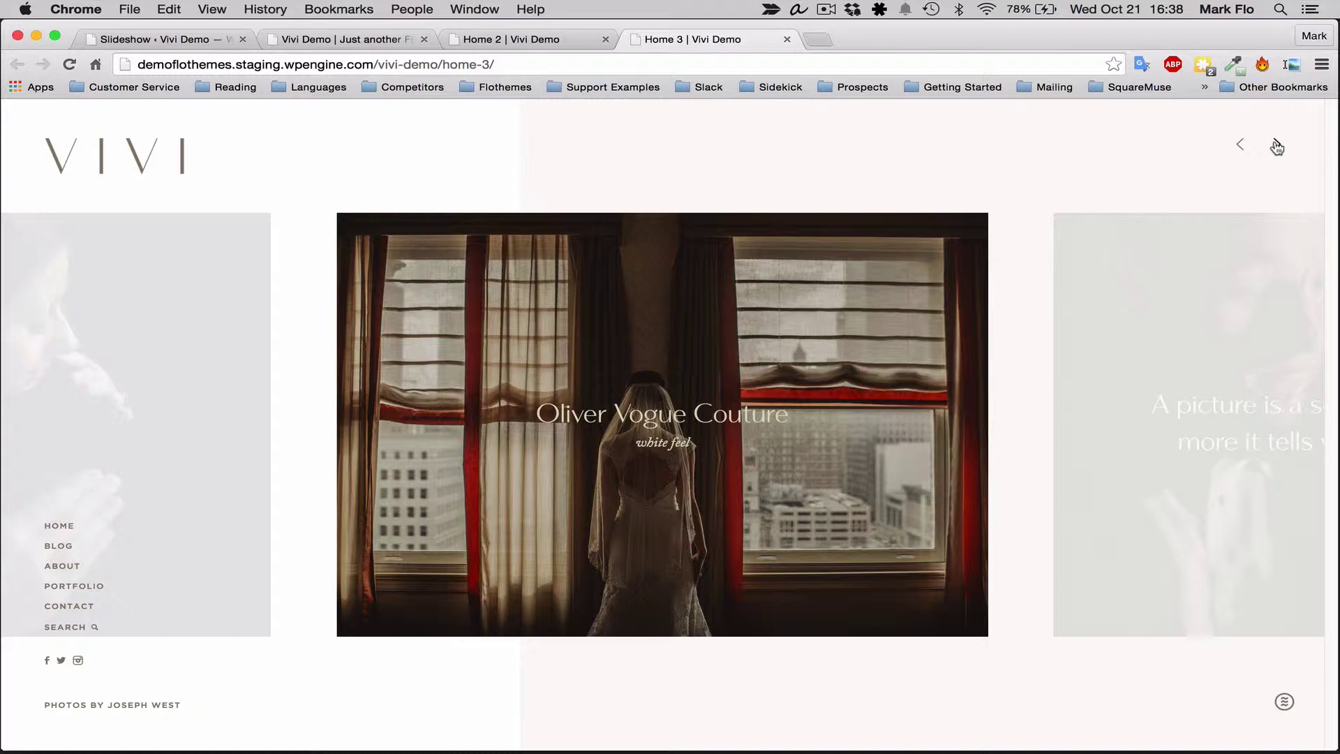
click(1276, 146)
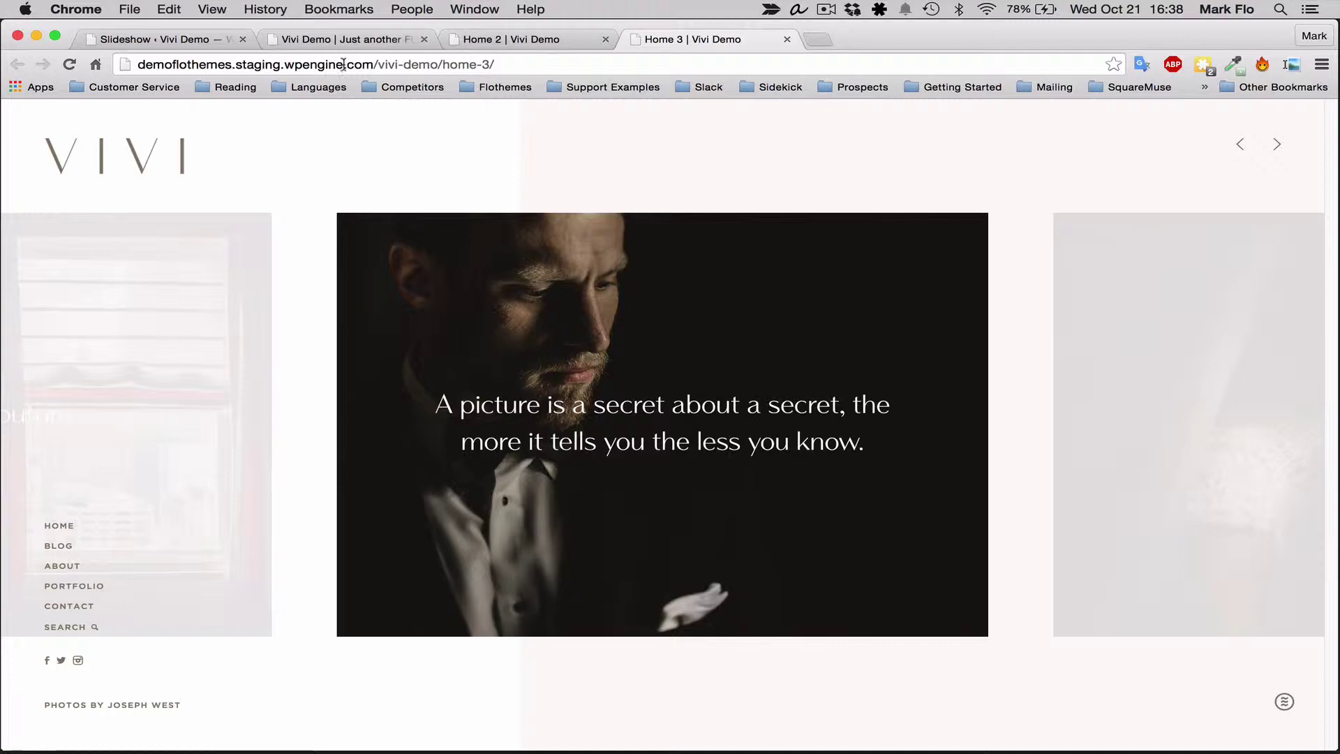
click(179, 41)
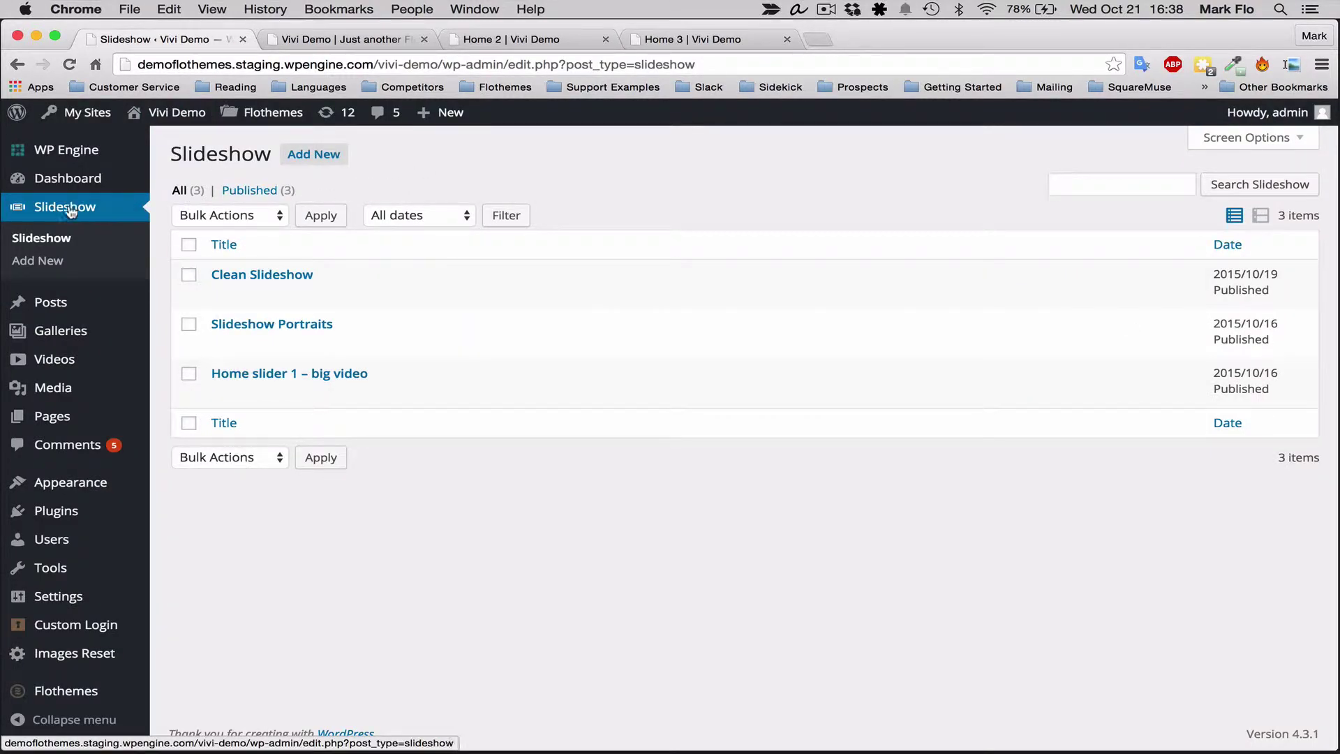
- Start a new slideshow and give it the title 'Slideshow Title'
click(316, 154)
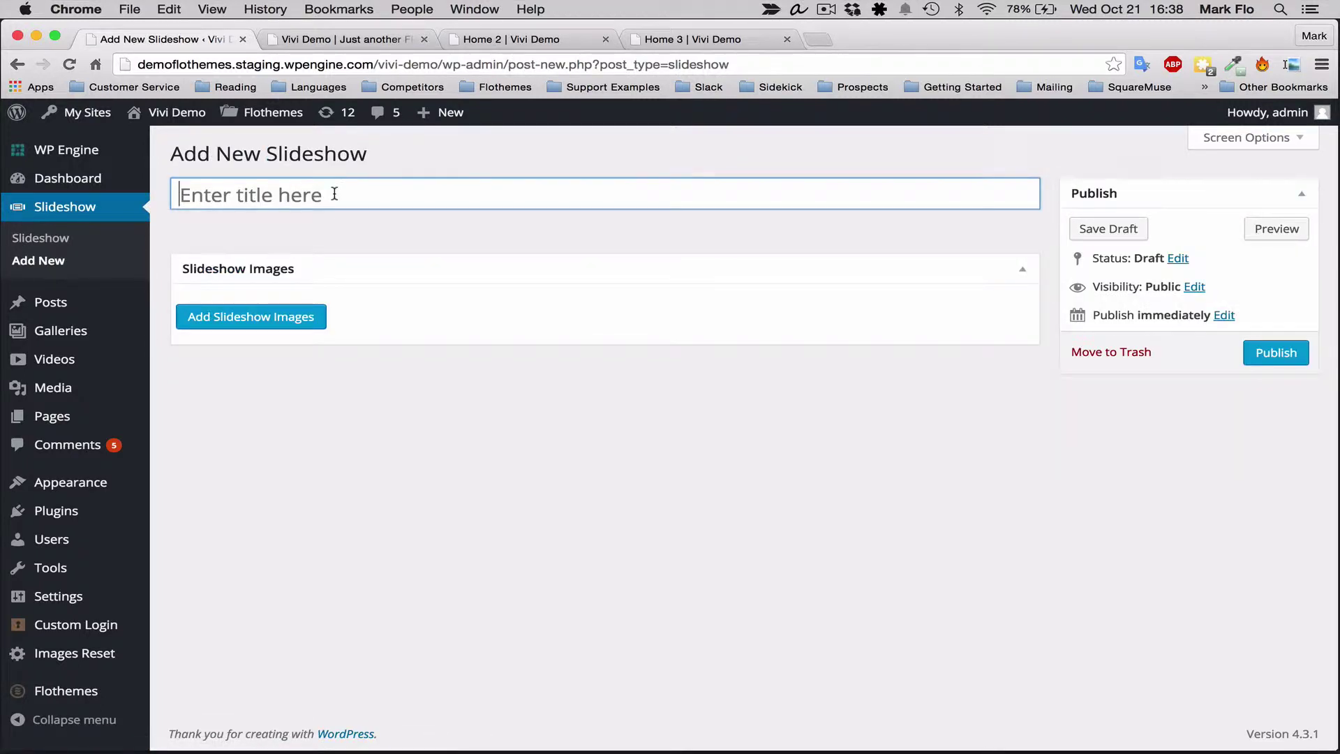
click(334, 194)
text(S)
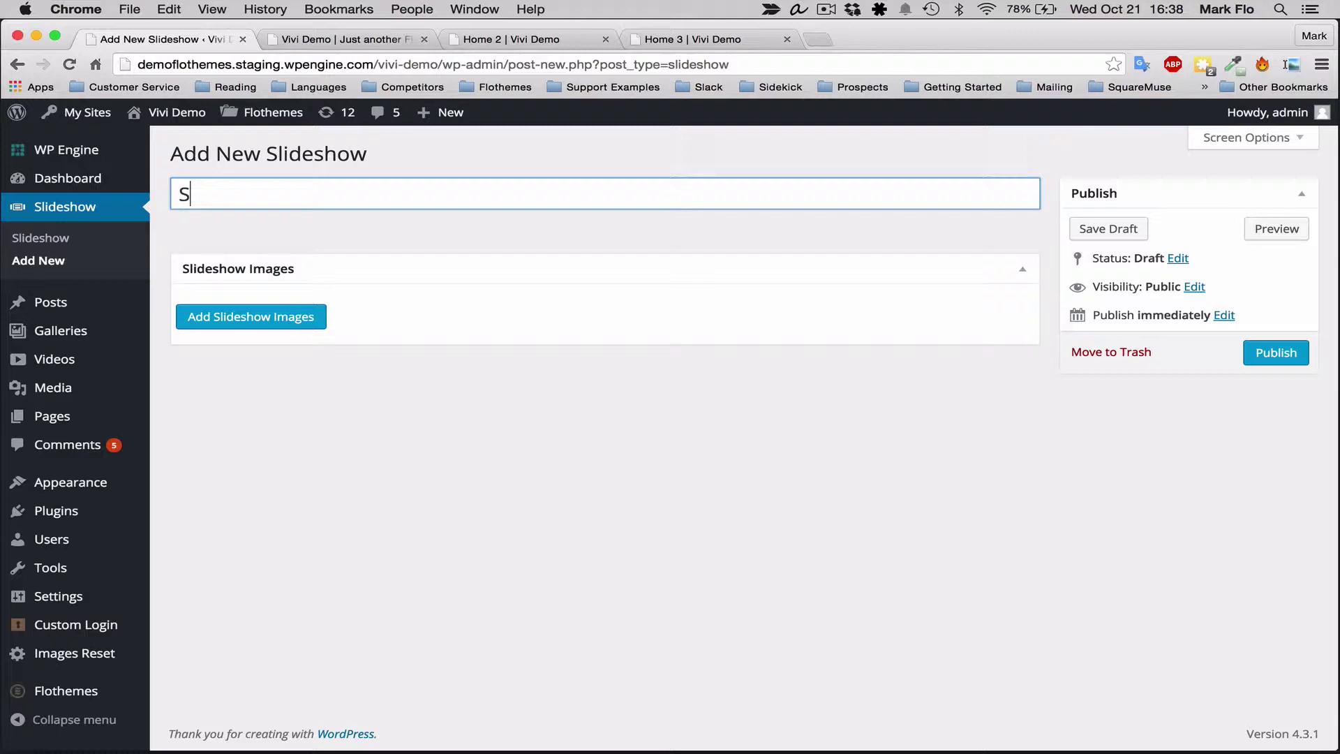
text(lideshow Title)
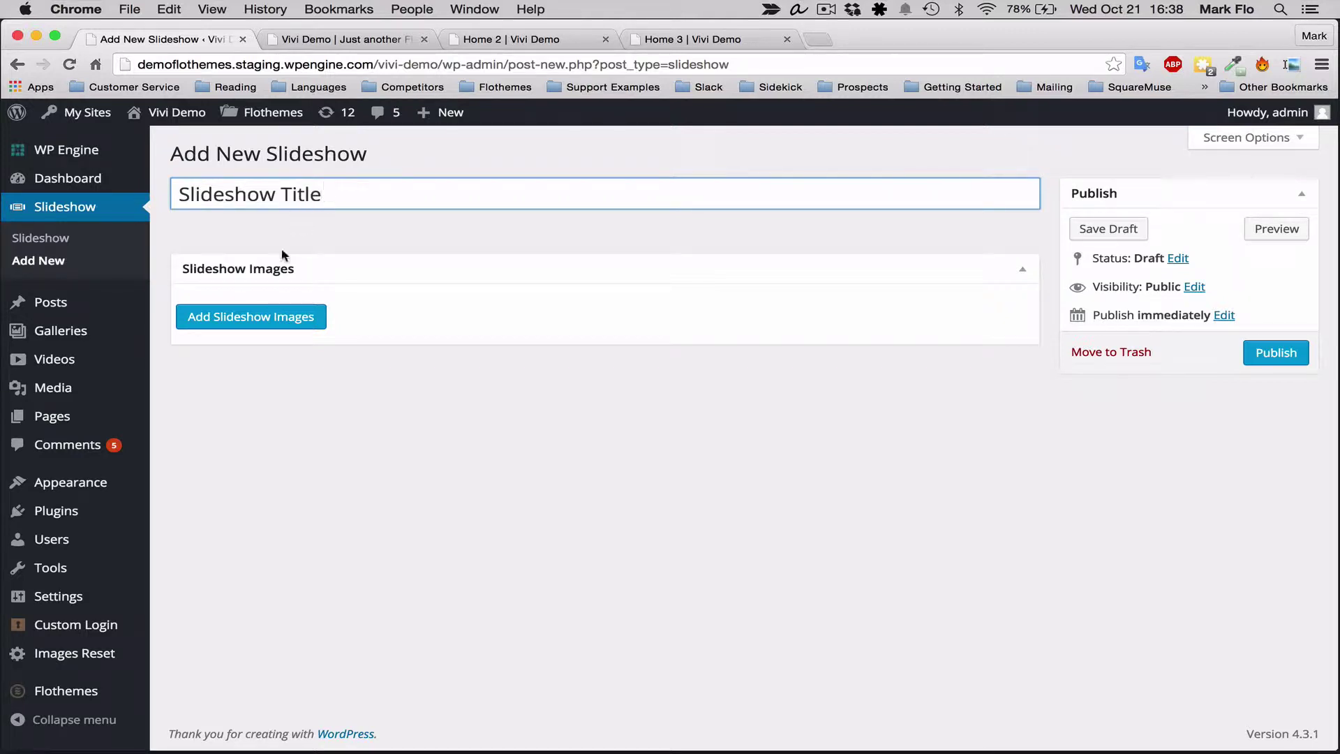
- Add seven wedding photos from the media library, from church ceremony to palm-tree JWP_3000, and publish
click(272, 318)
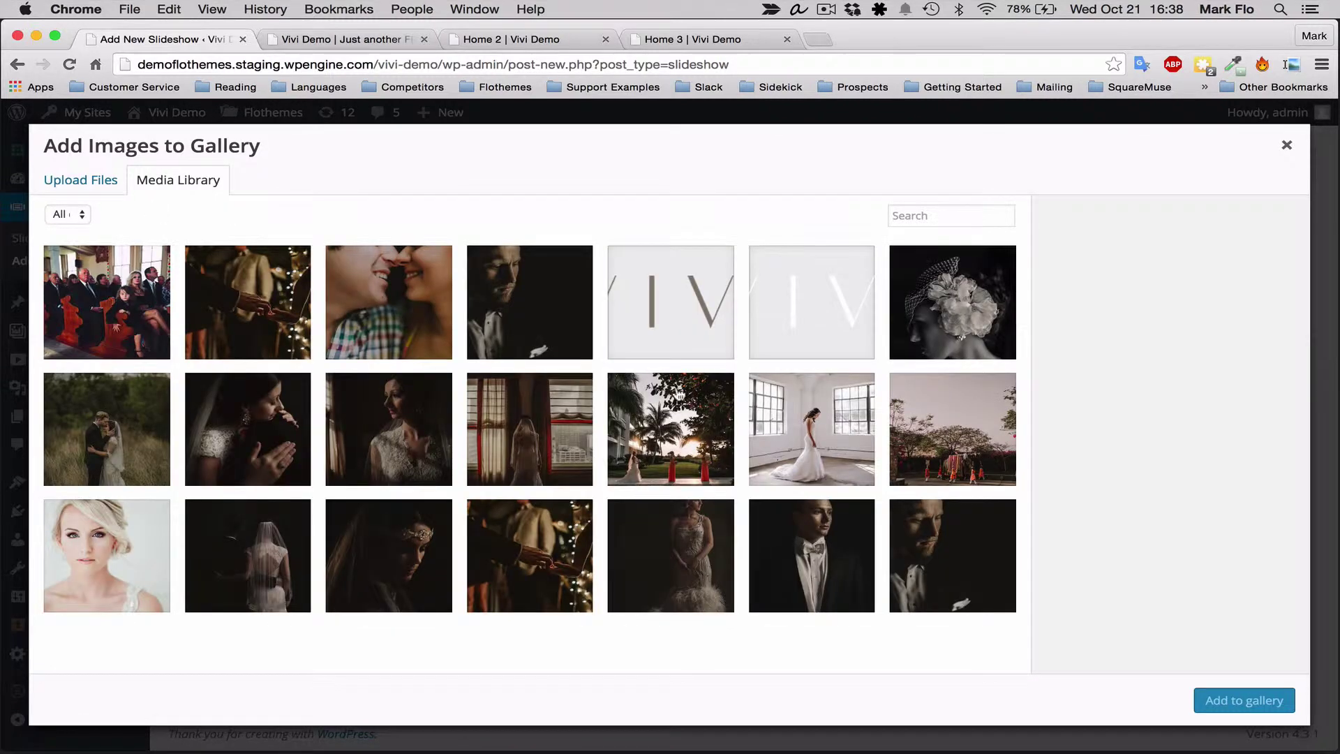
click(73, 182)
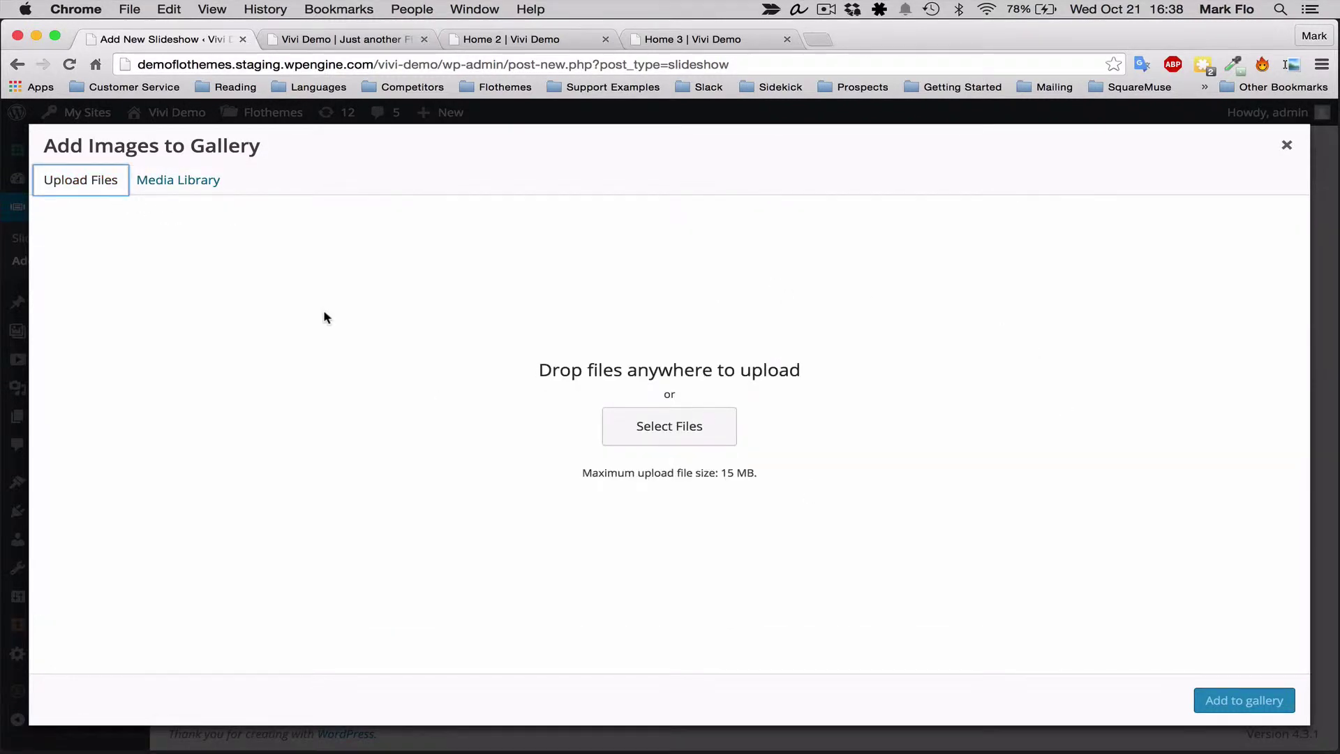
click(156, 180)
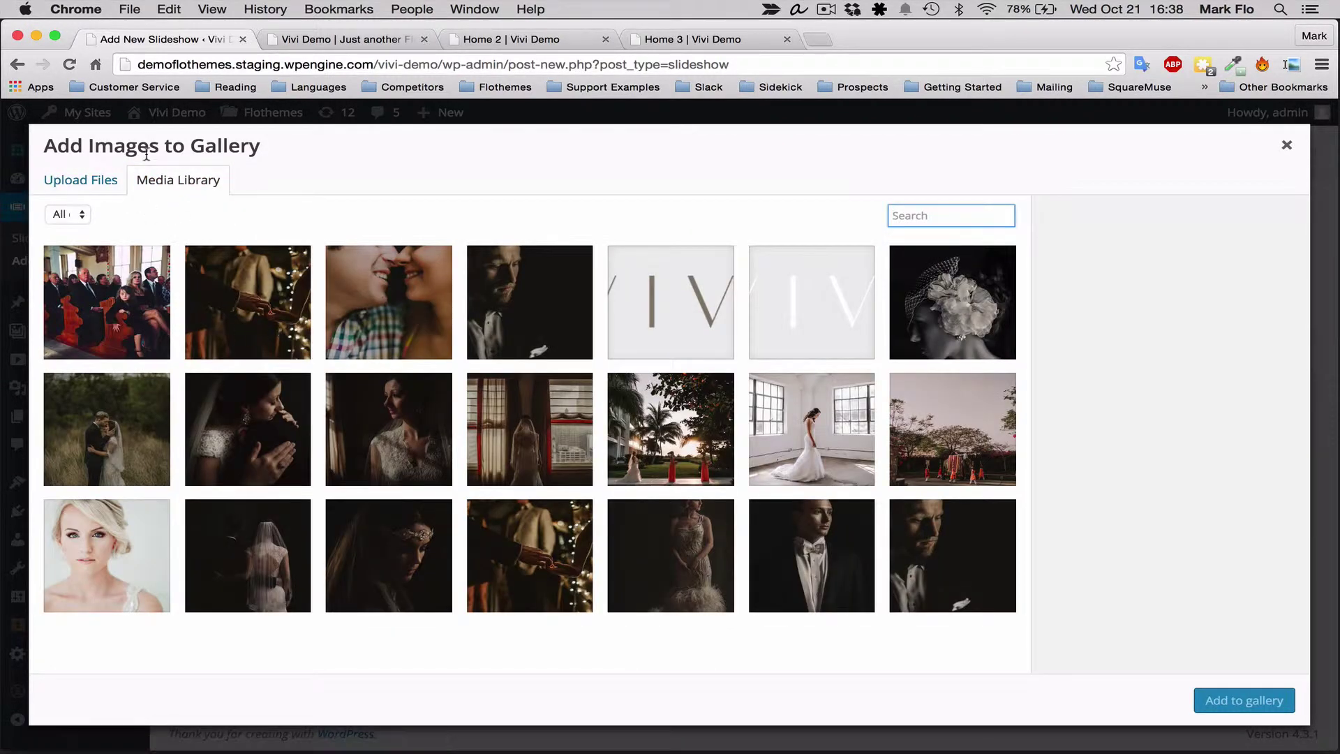
click(130, 328)
click(248, 314)
click(389, 315)
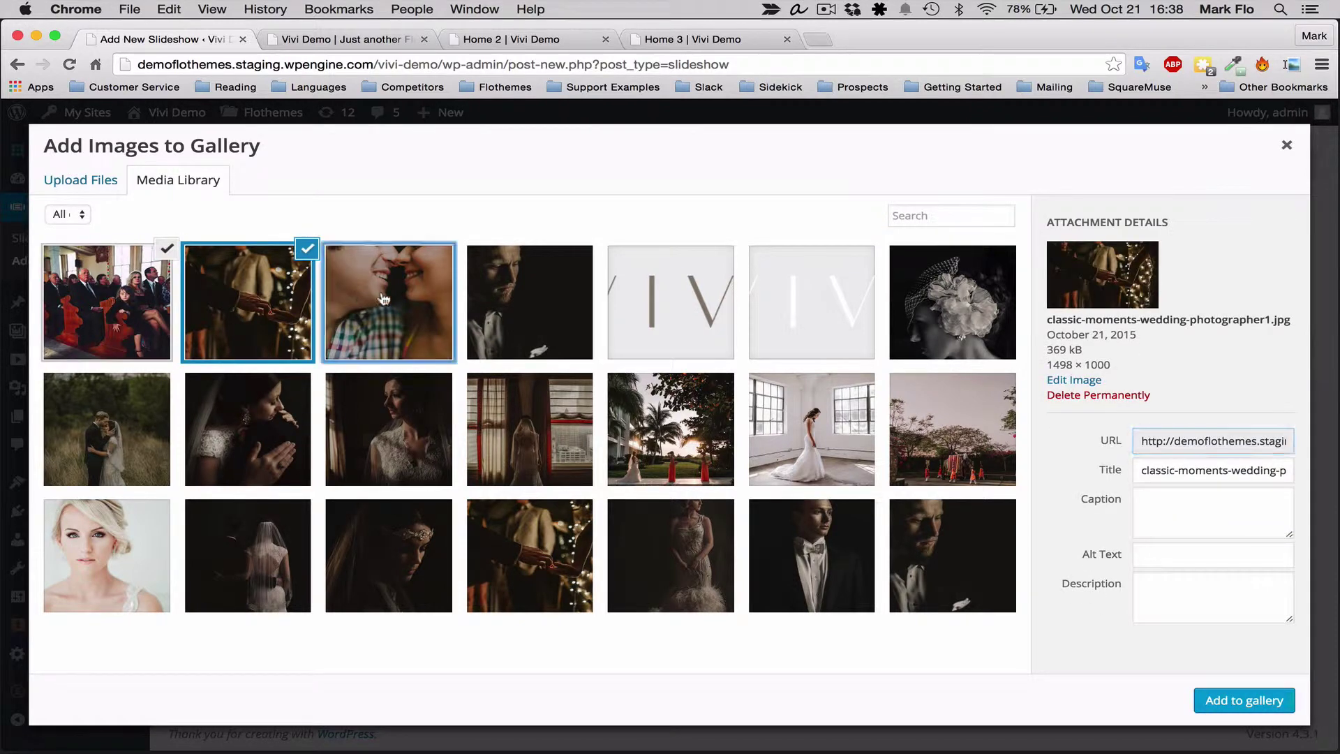
click(530, 315)
click(425, 397)
click(530, 422)
click(675, 428)
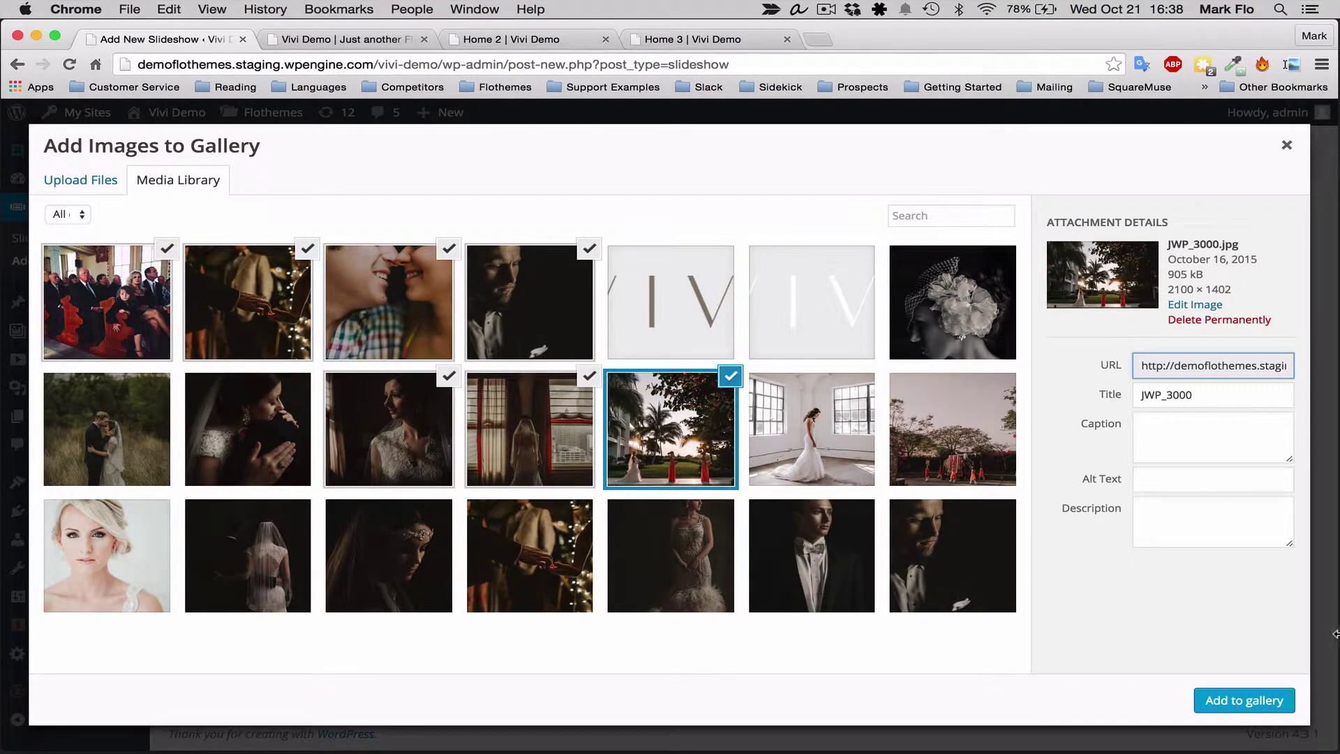
click(1269, 701)
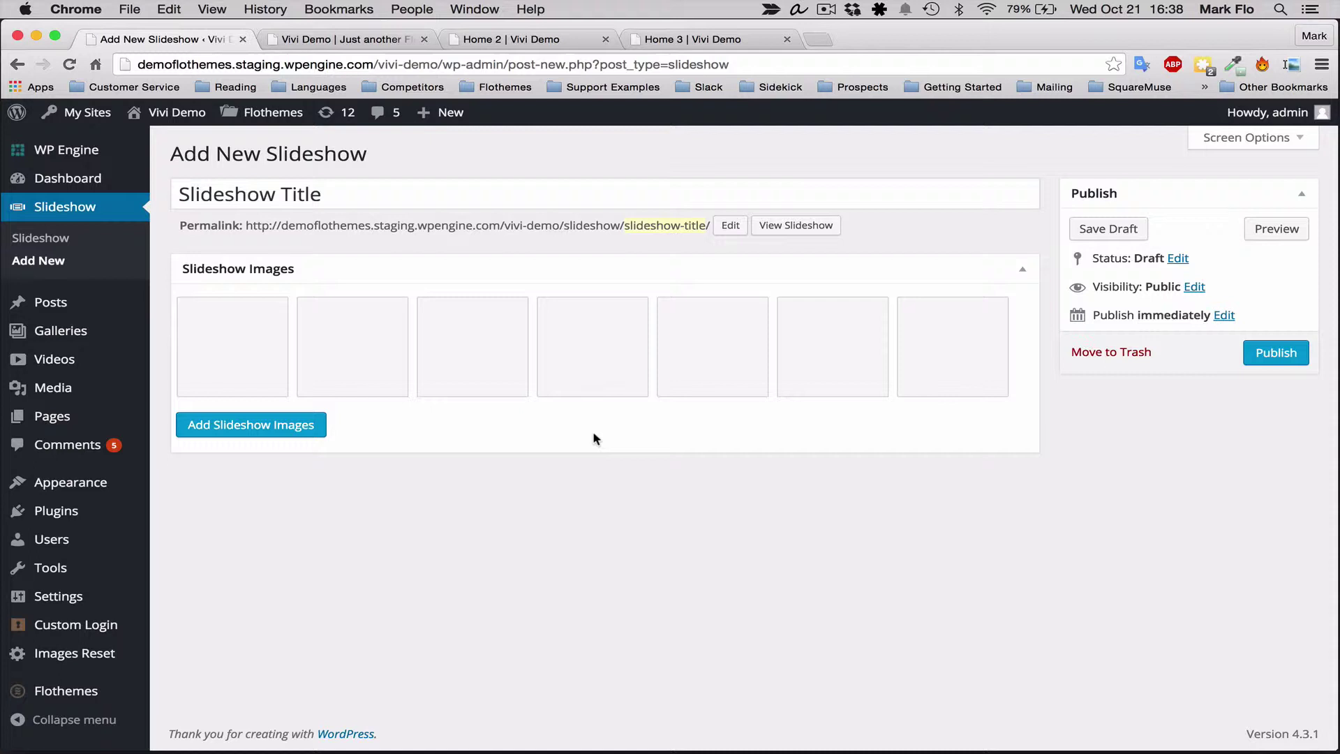
click(1250, 356)
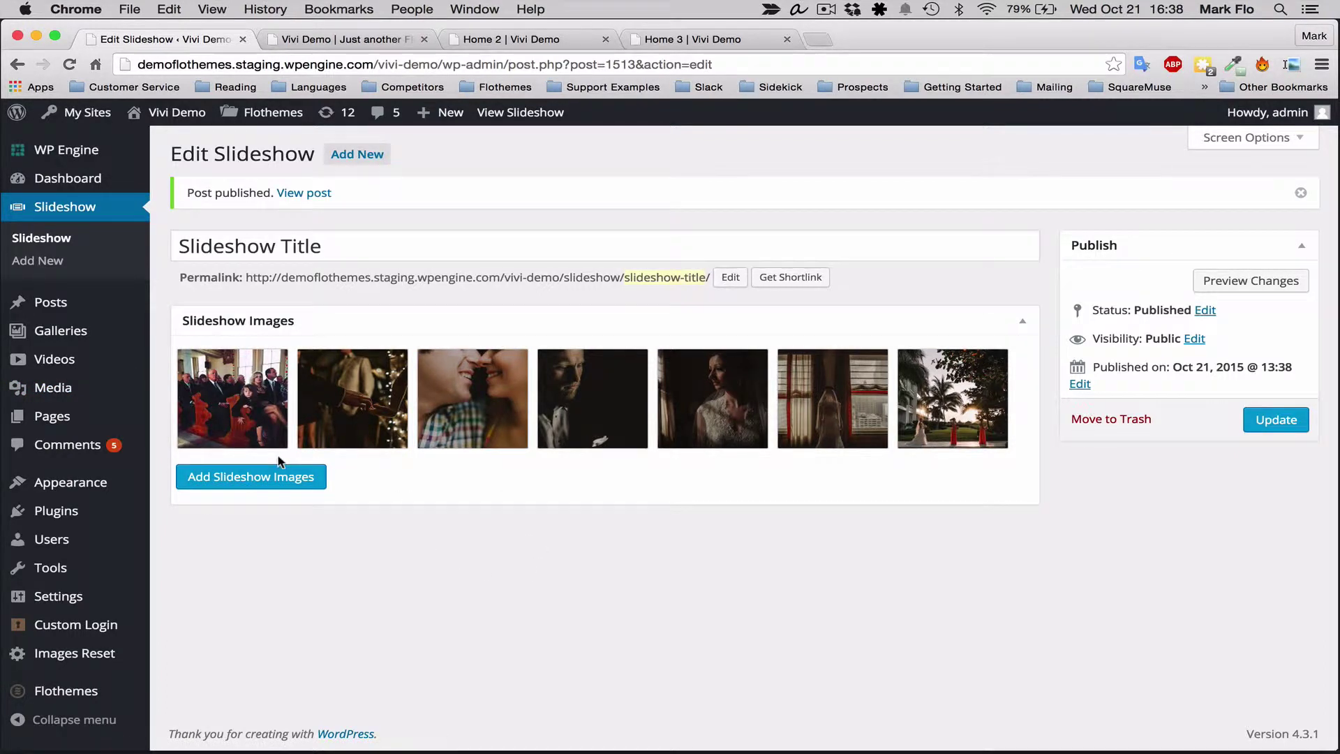
- Create a new page from the Pages list and title it 'Slideshow Page'
mouse_move(81, 421)
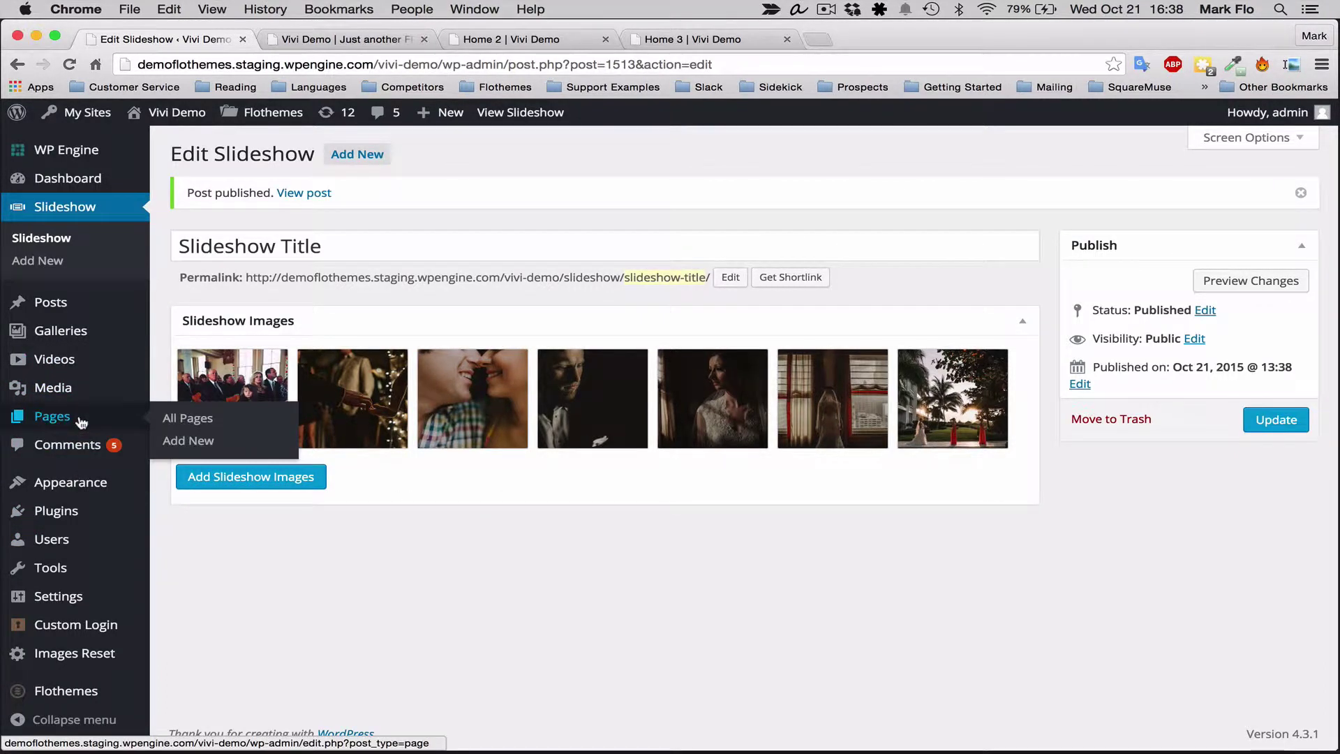
click(75, 423)
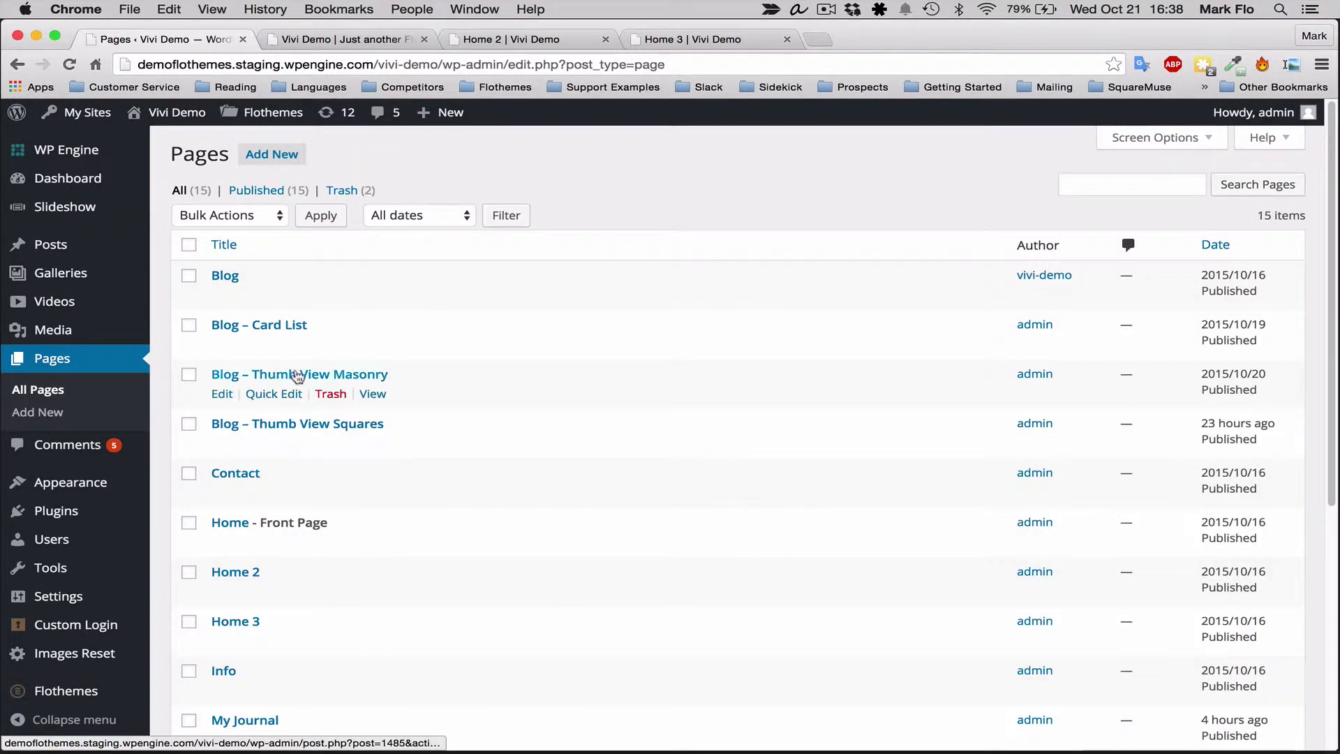
scroll(263, 525, down, 5)
scroll(262, 525, up, 5)
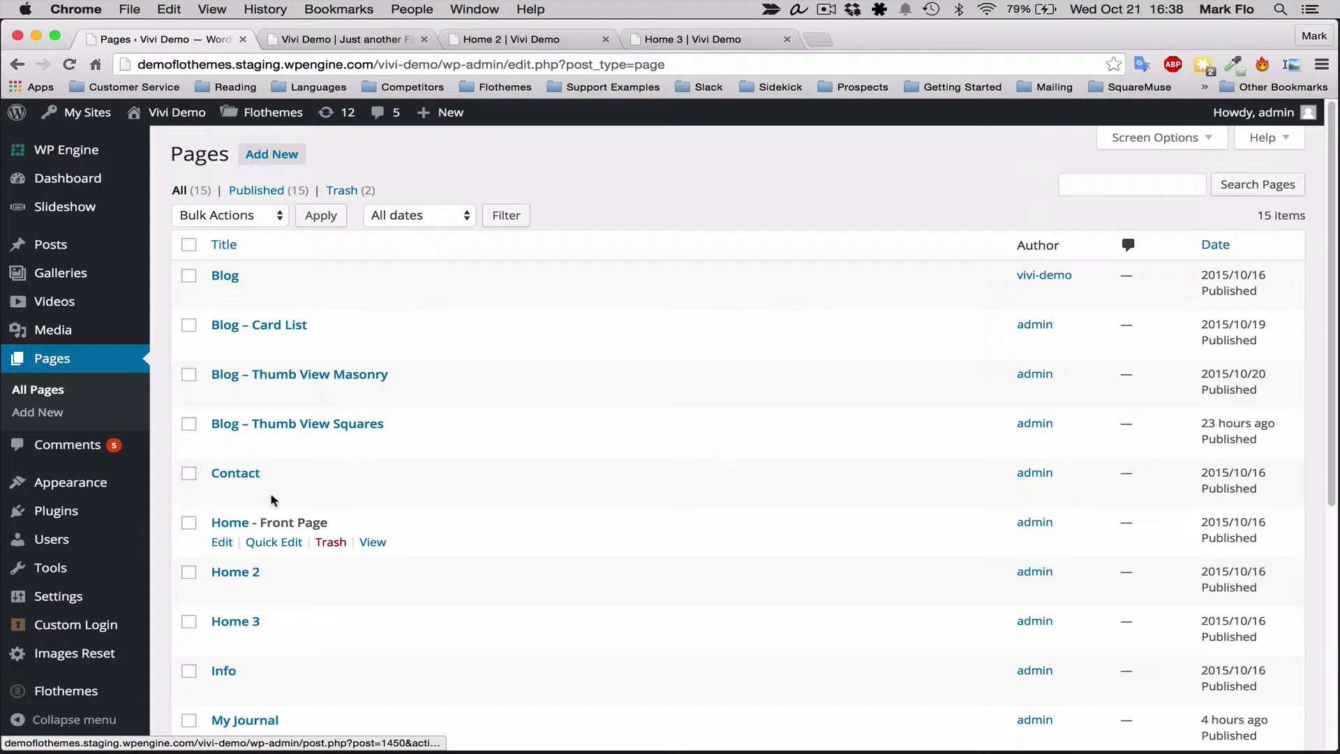
scroll(293, 349, down, 6)
scroll(293, 517, up, 6)
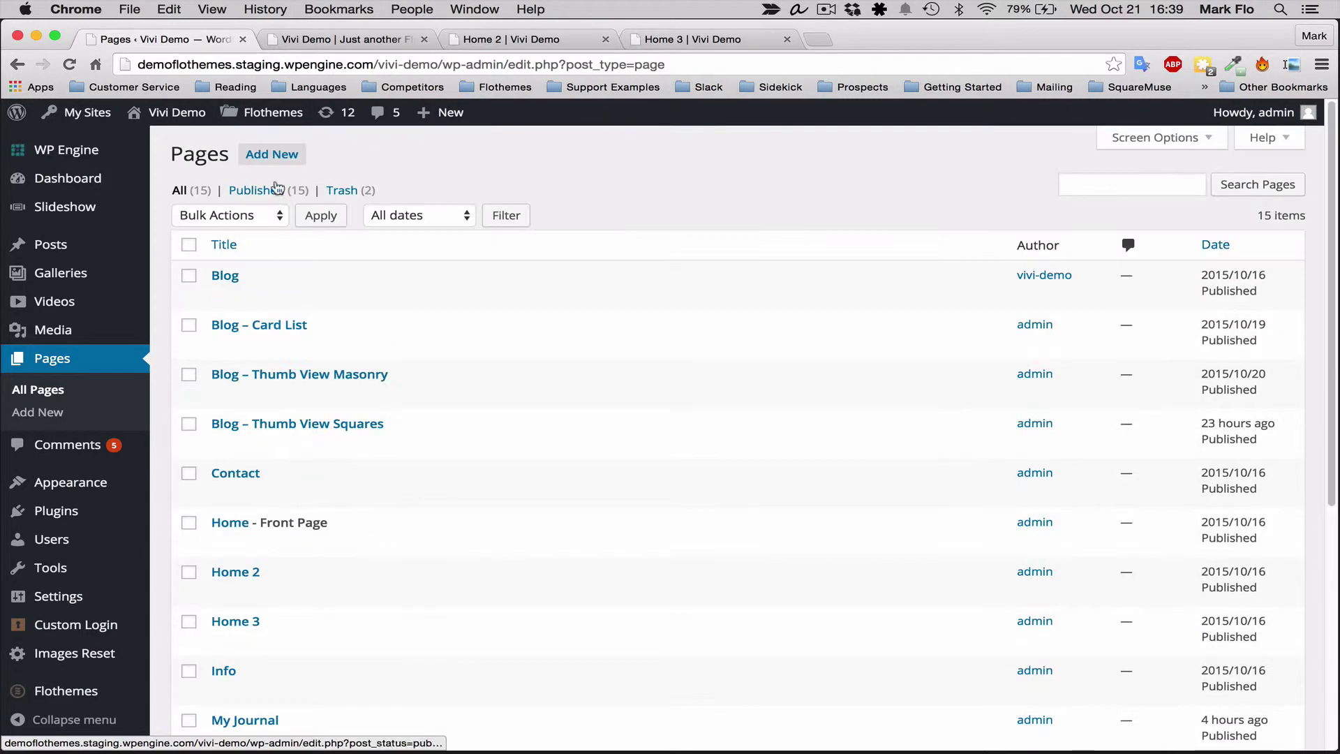
click(272, 154)
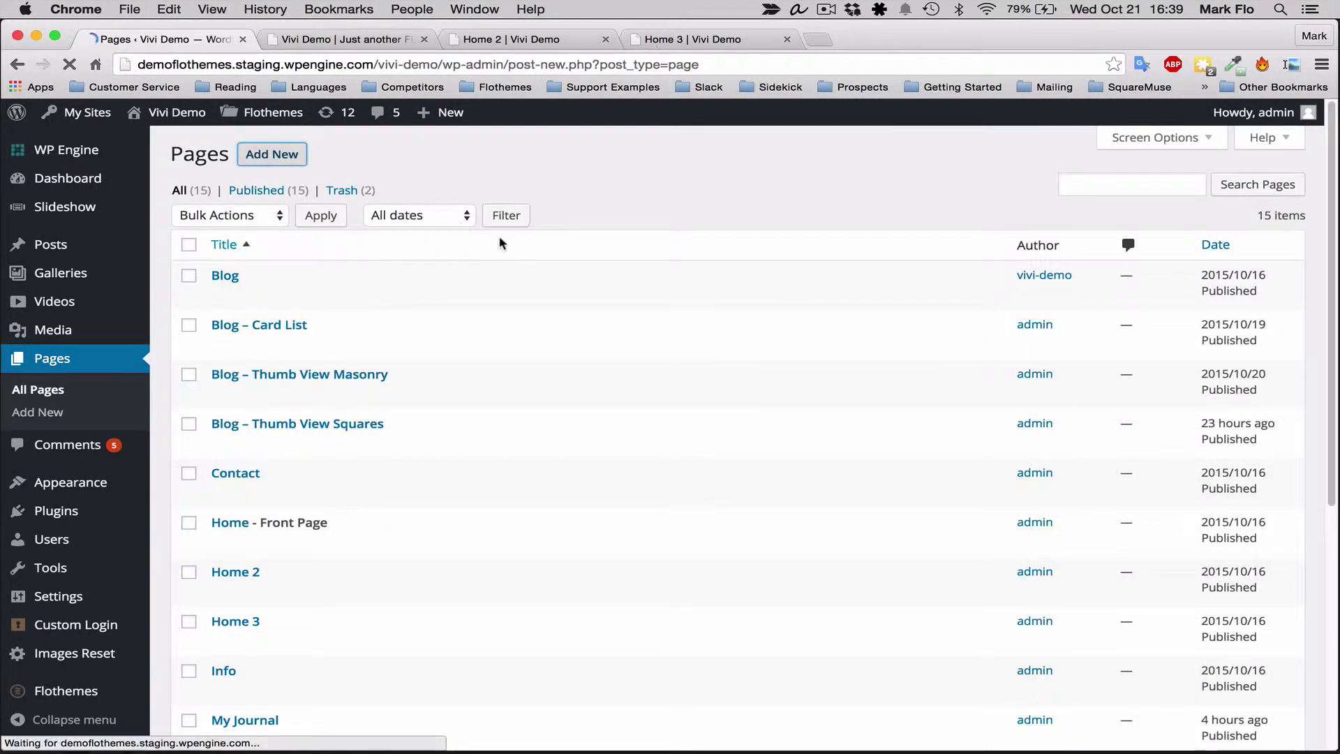
text(Slideshow Page)
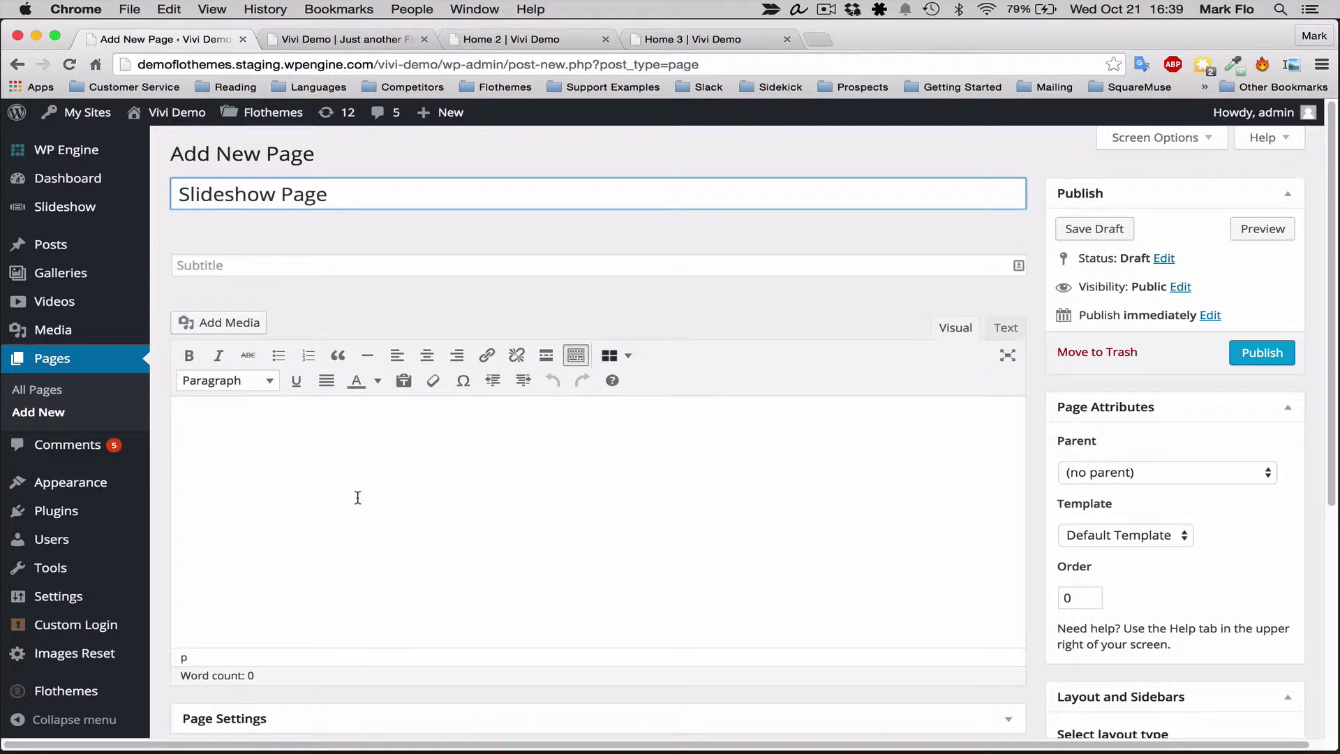
- Expand the page's Page Settings and Slideshow Settings panels
click(357, 496)
scroll(693, 379, down, 5)
scroll(691, 379, up, 2)
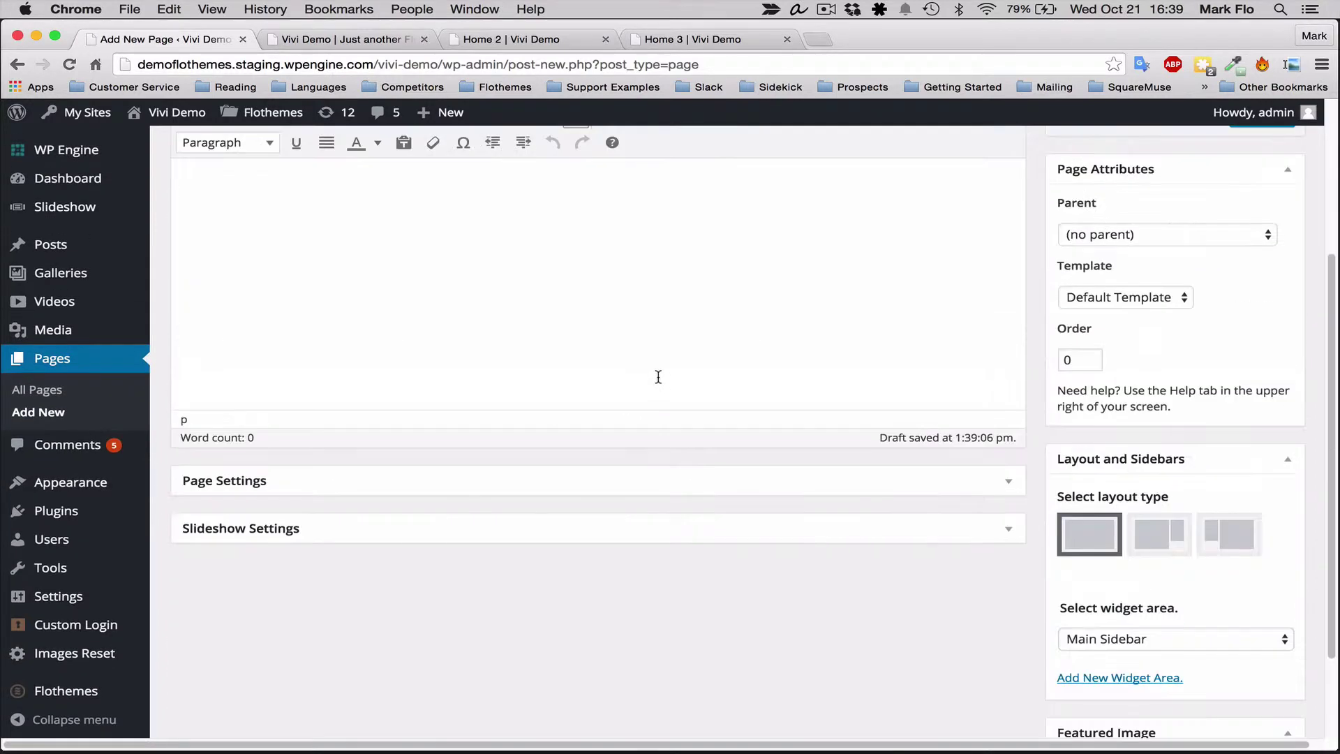
click(671, 517)
scroll(663, 509, down, 3)
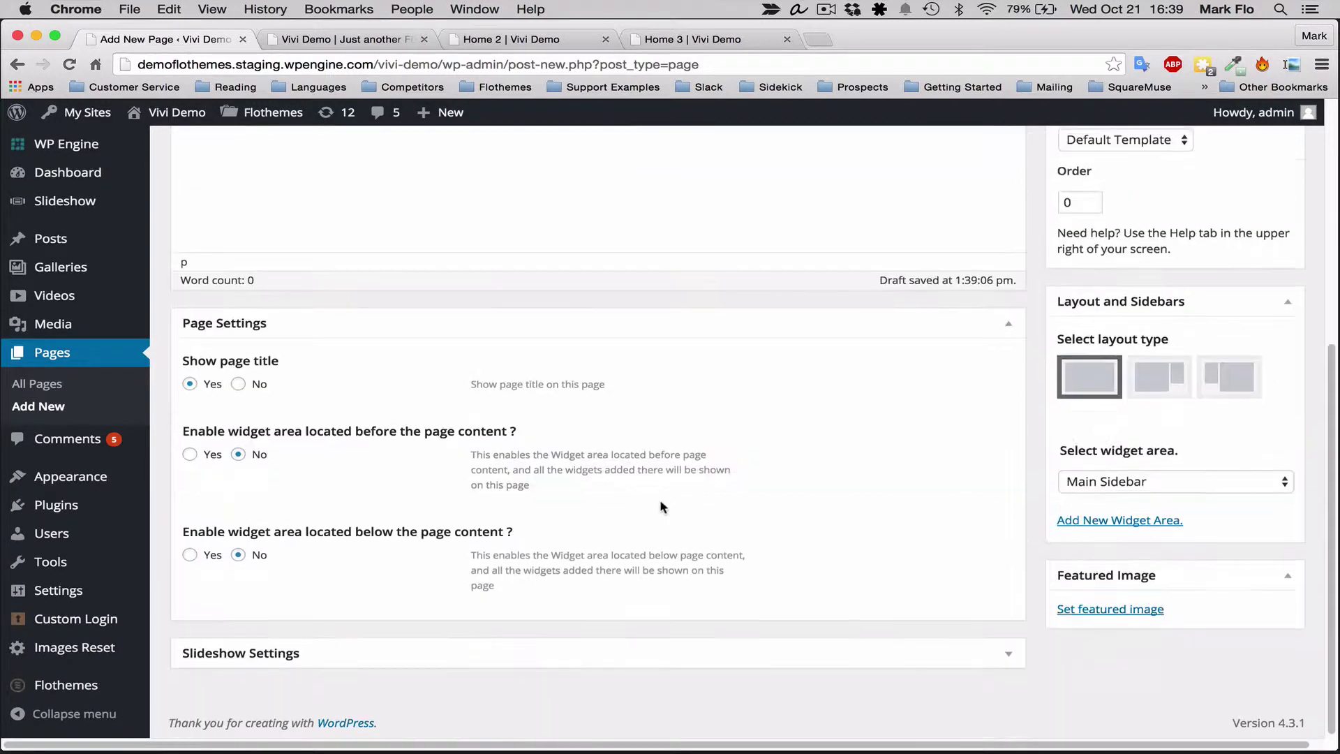
click(584, 654)
scroll(569, 538, down, 3)
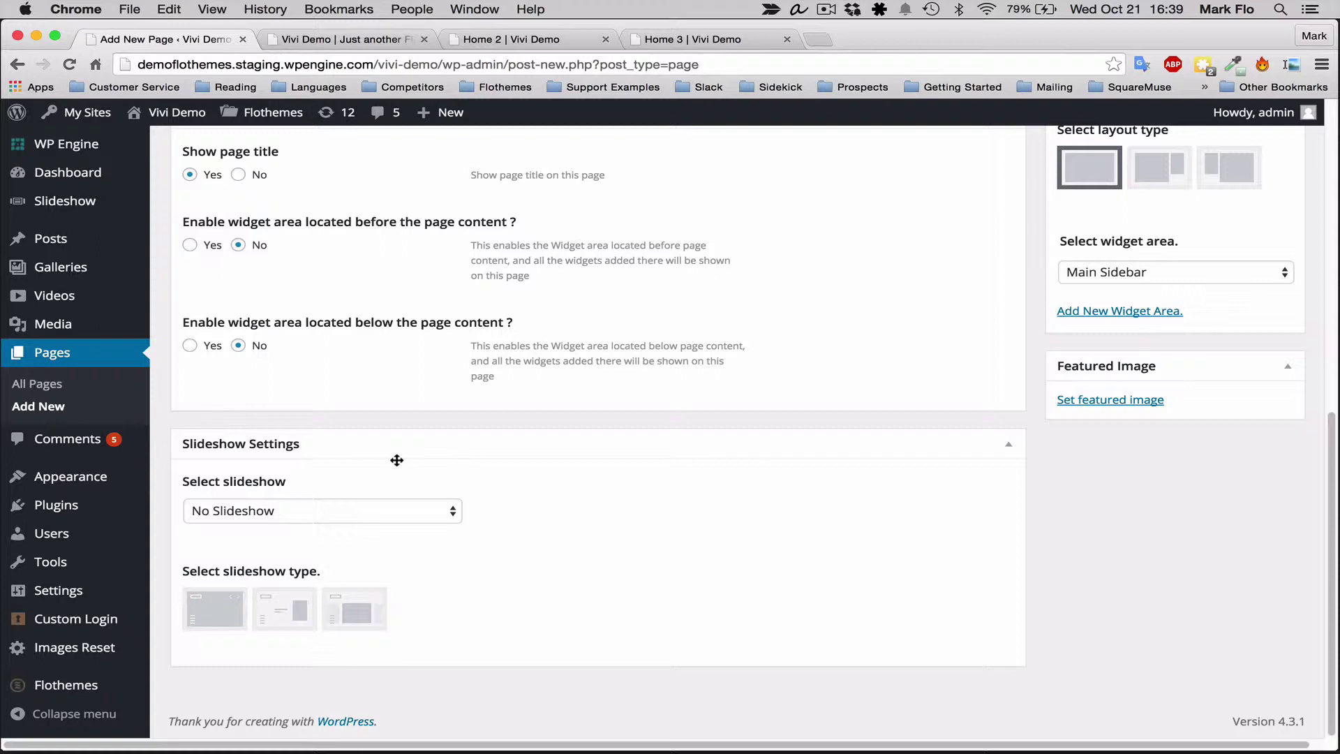
- Assign the Slideshow Title slideshow with the first, full-screen slideshow type and publish the page
click(284, 516)
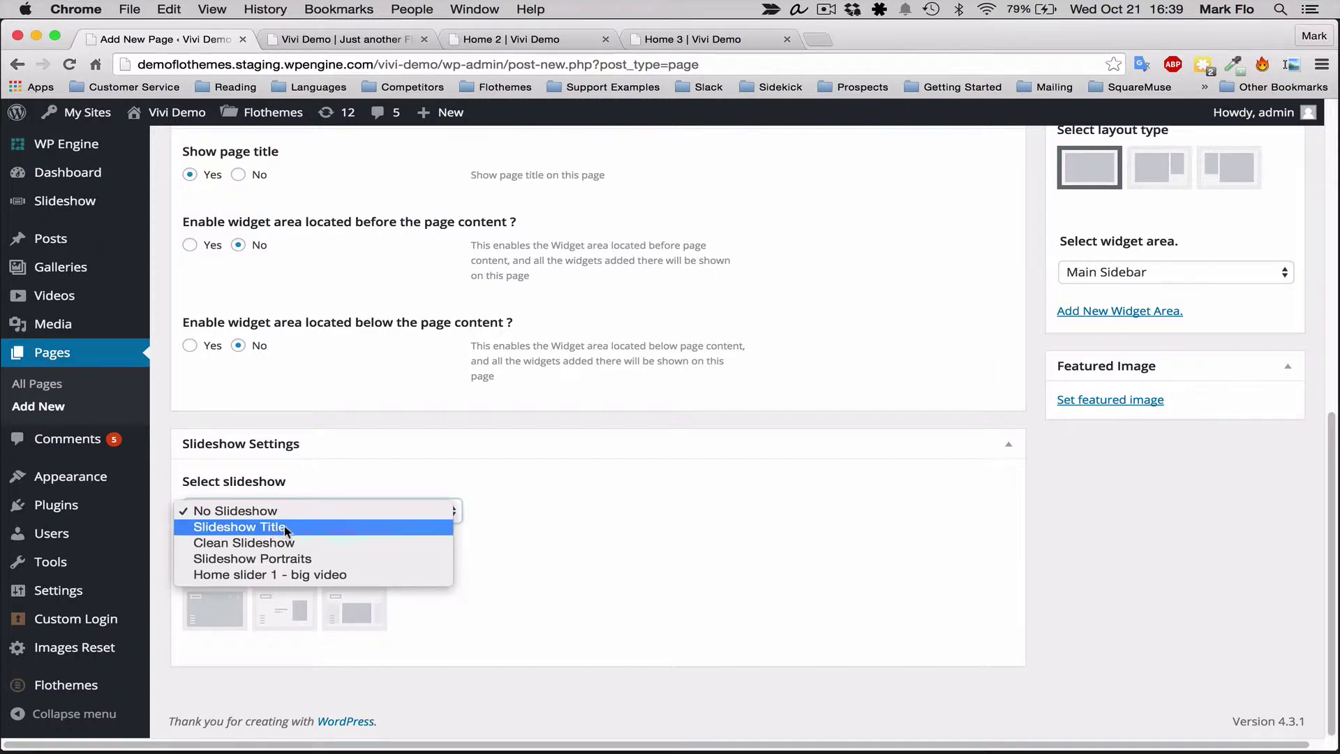
click(277, 529)
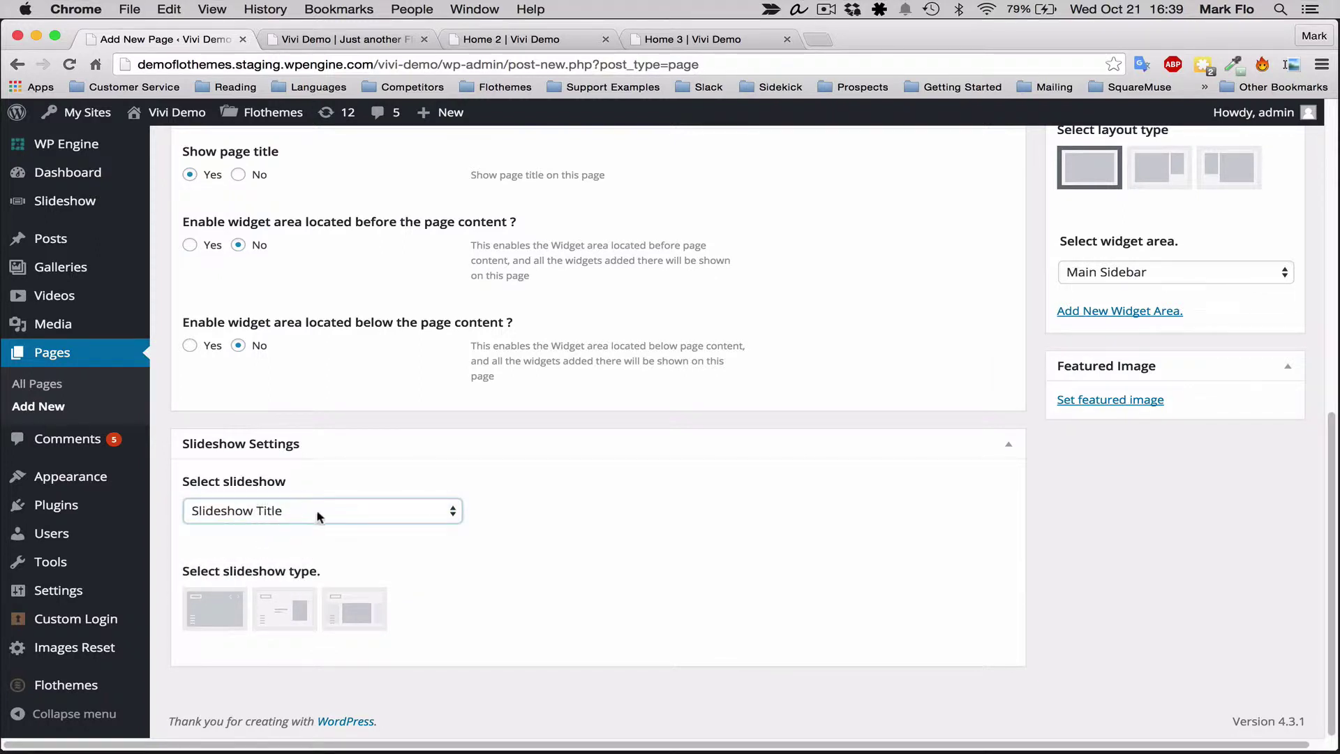
click(188, 621)
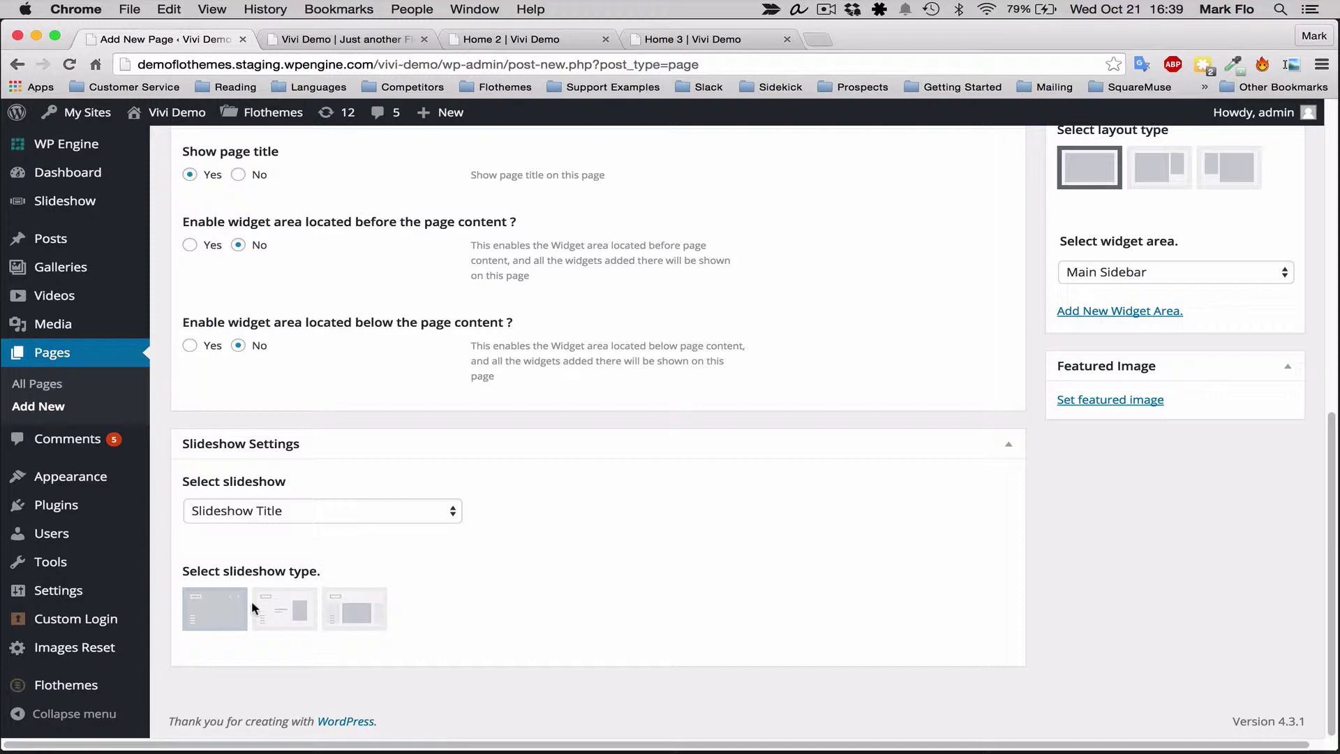
scroll(939, 534, up, 1)
scroll(957, 529, up, 10)
scroll(978, 529, down, 6)
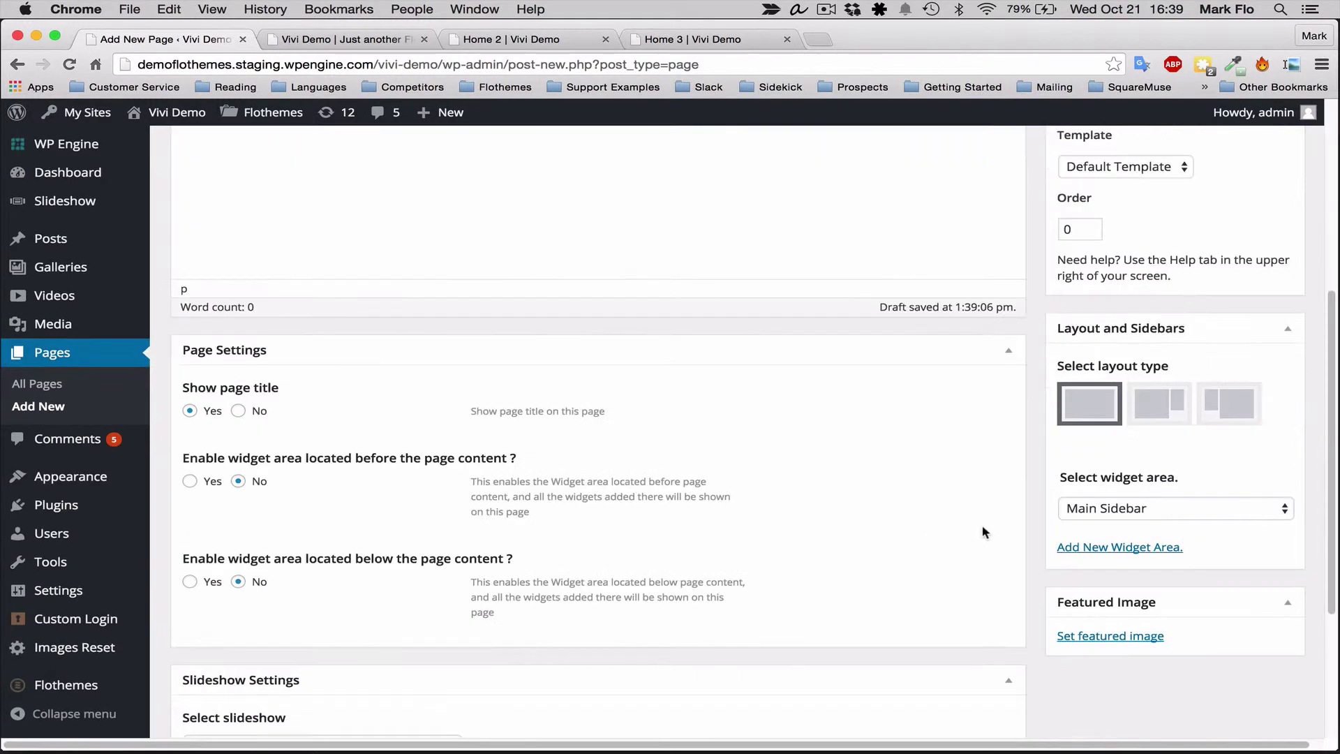
scroll(978, 533, up, 6)
click(1262, 354)
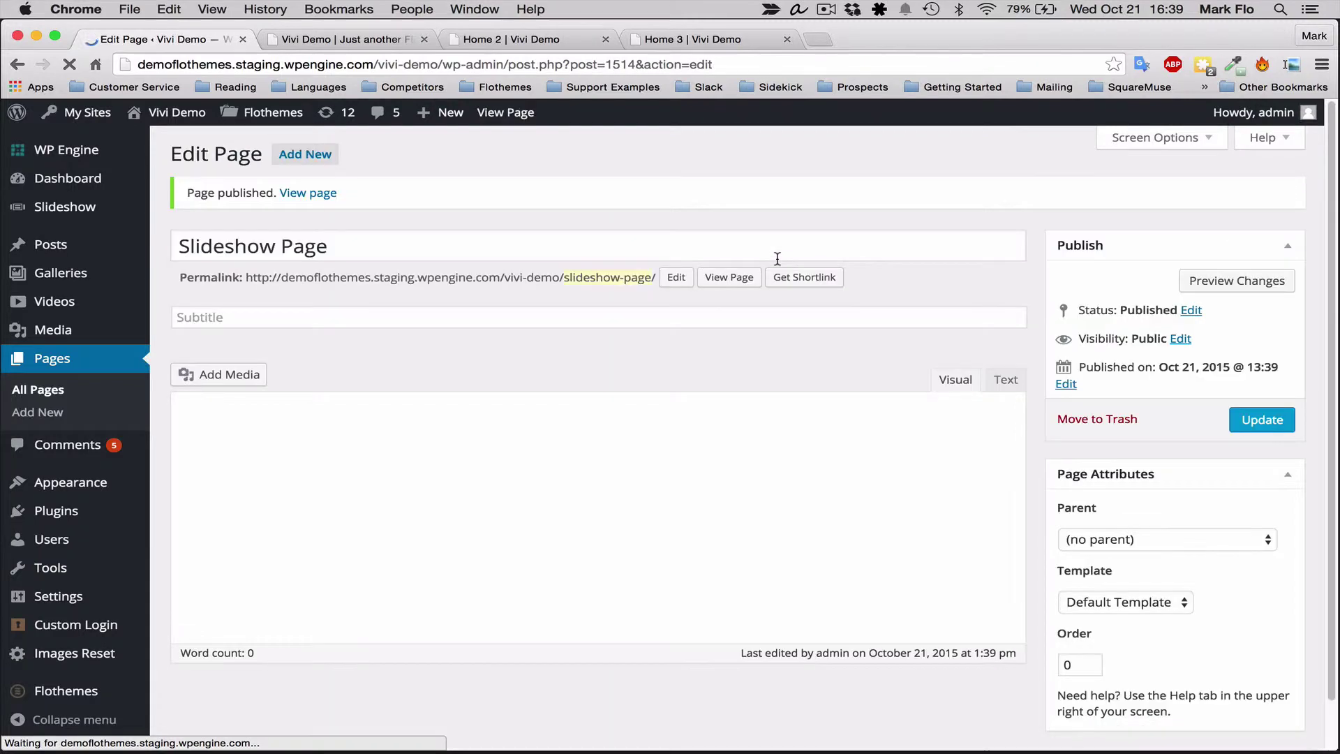
- View the published Slideshow Page in a new tab, advance two slides, then return to the editor
super+click(721, 274)
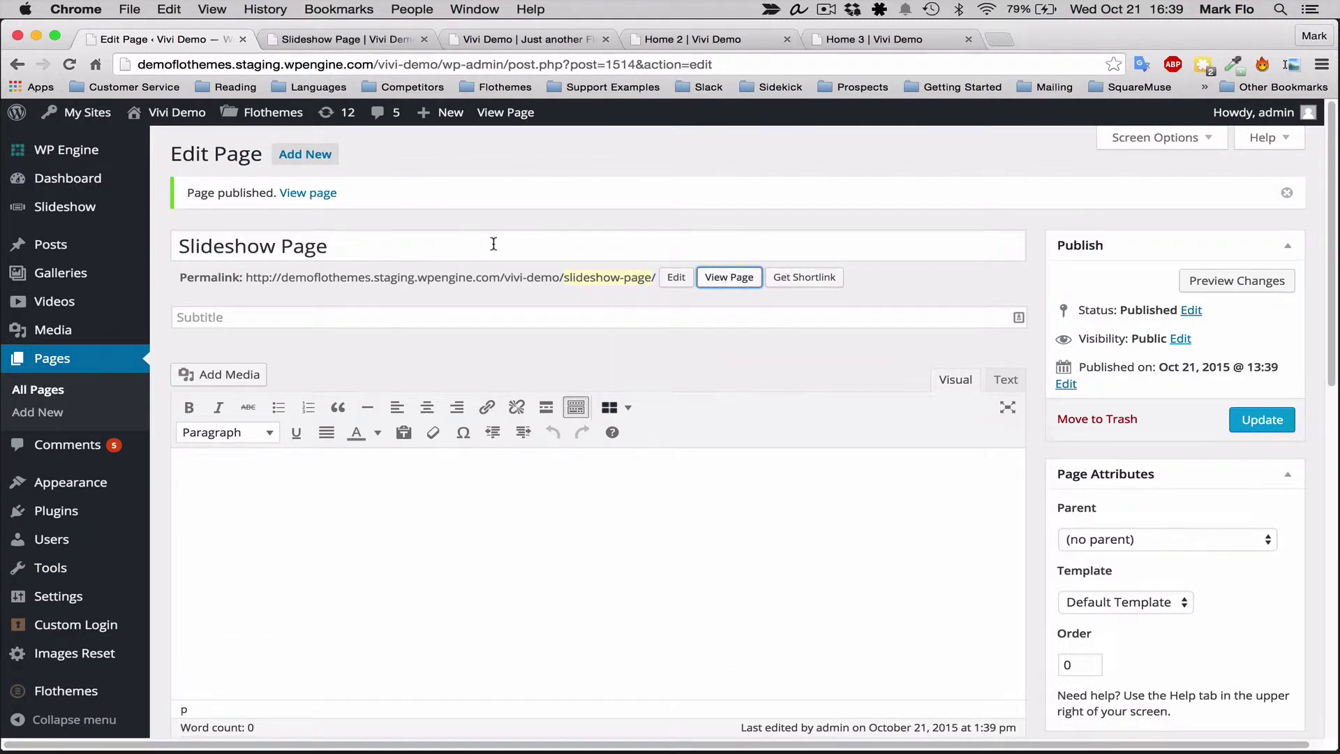
click(342, 42)
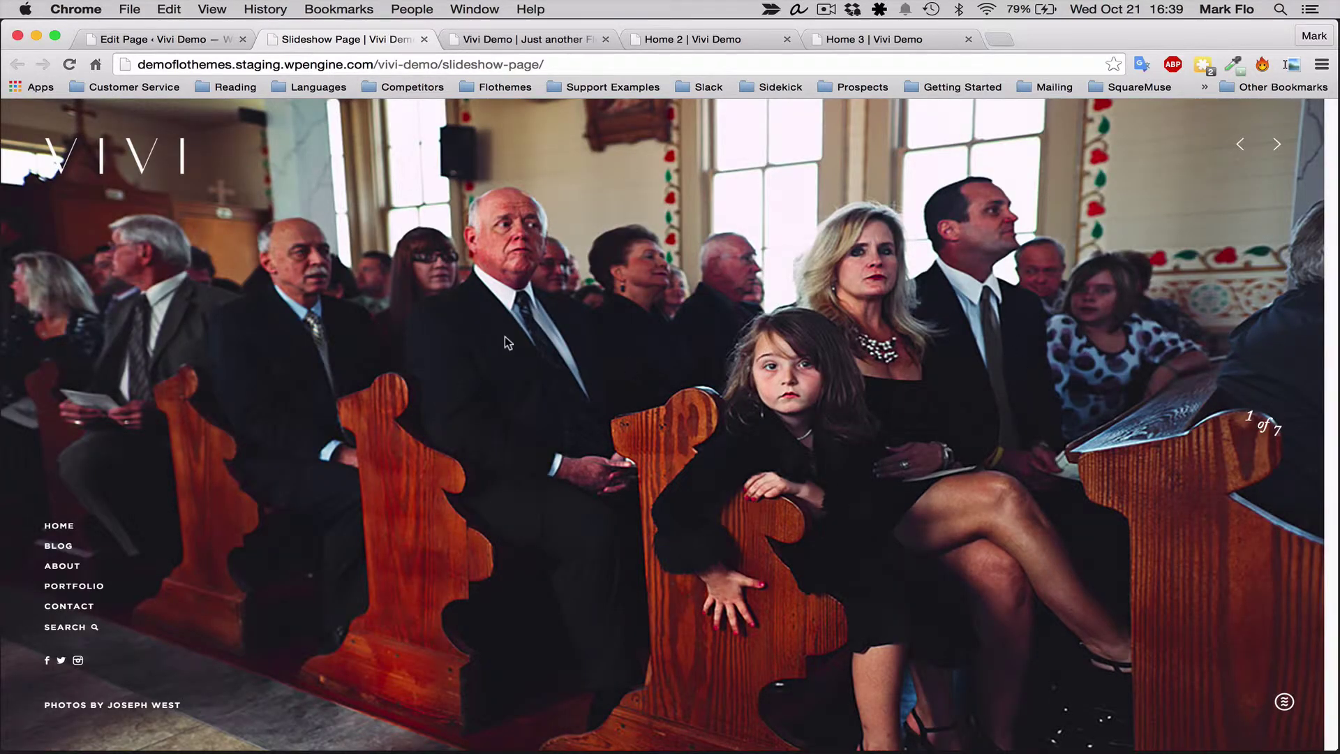
click(1276, 146)
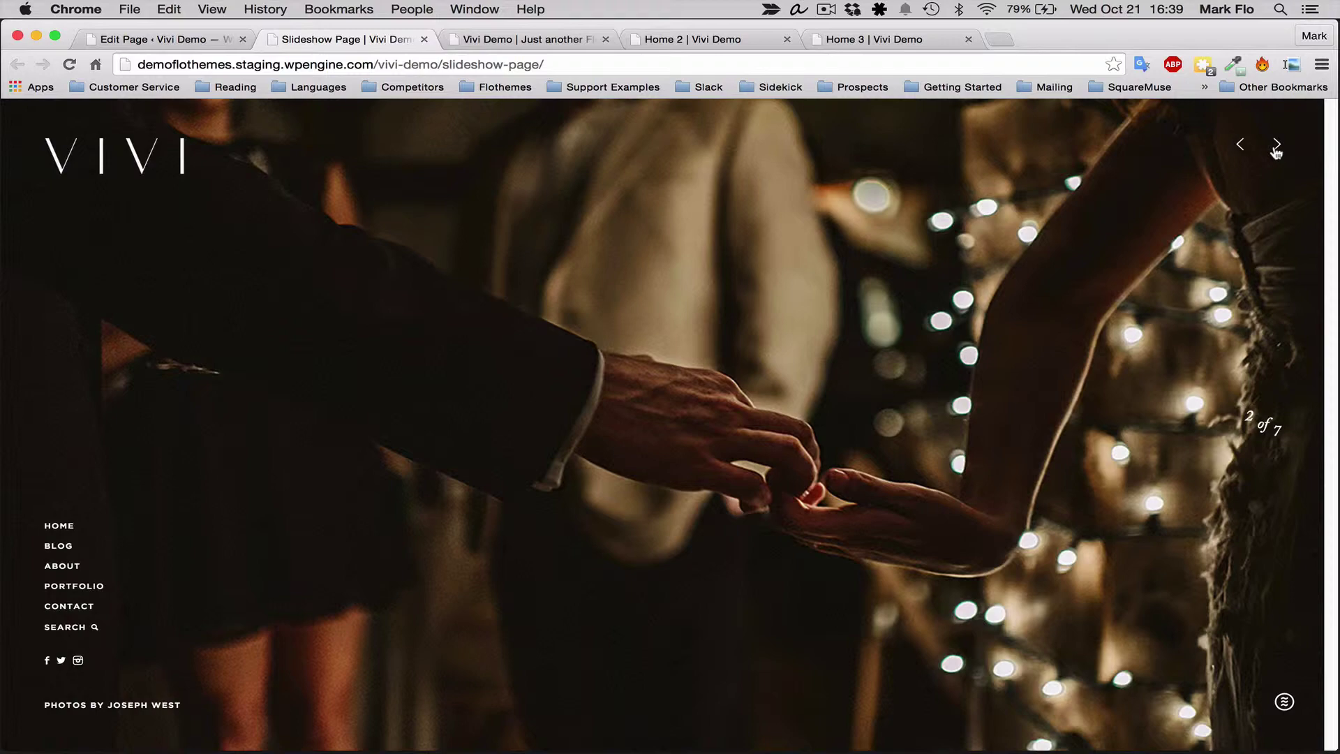
click(1277, 146)
click(153, 39)
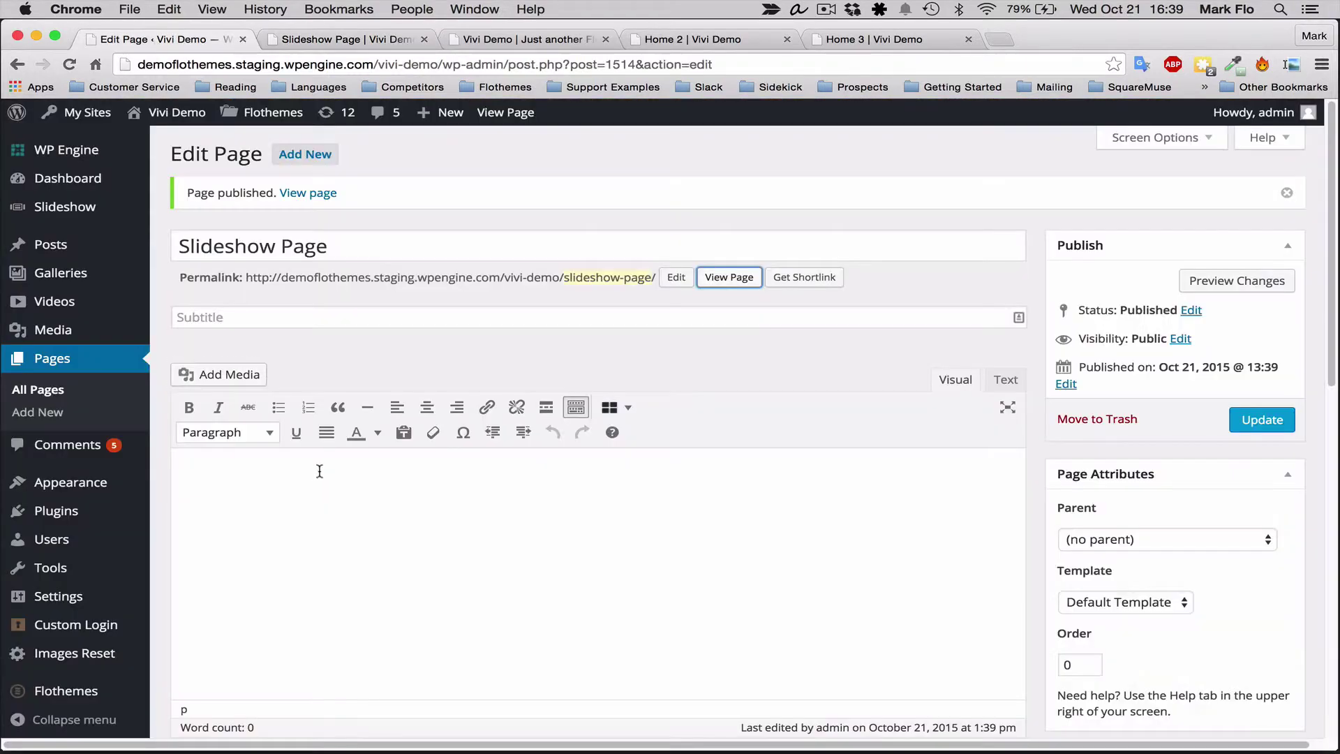
- Open Flothemes > Slideshow and check the over title/sub title typography and autoplay Off setting
mouse_move(67, 693)
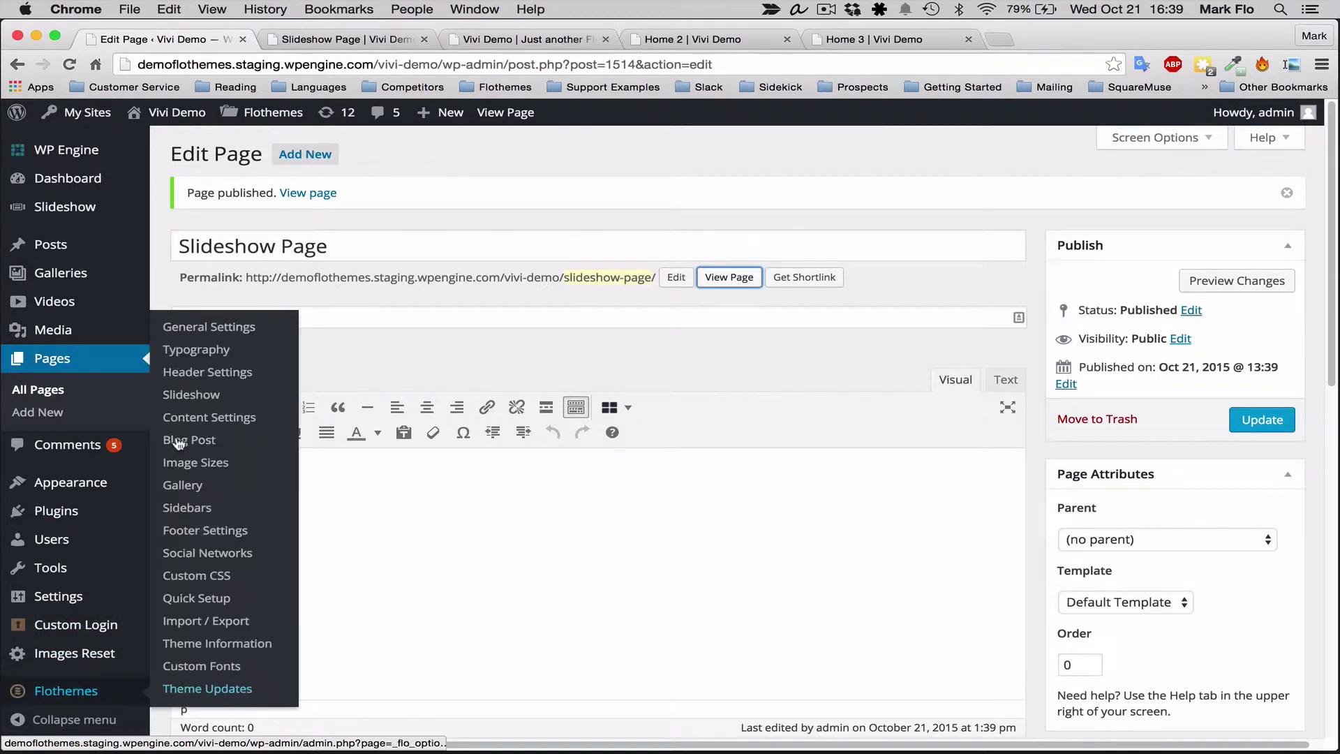
click(191, 394)
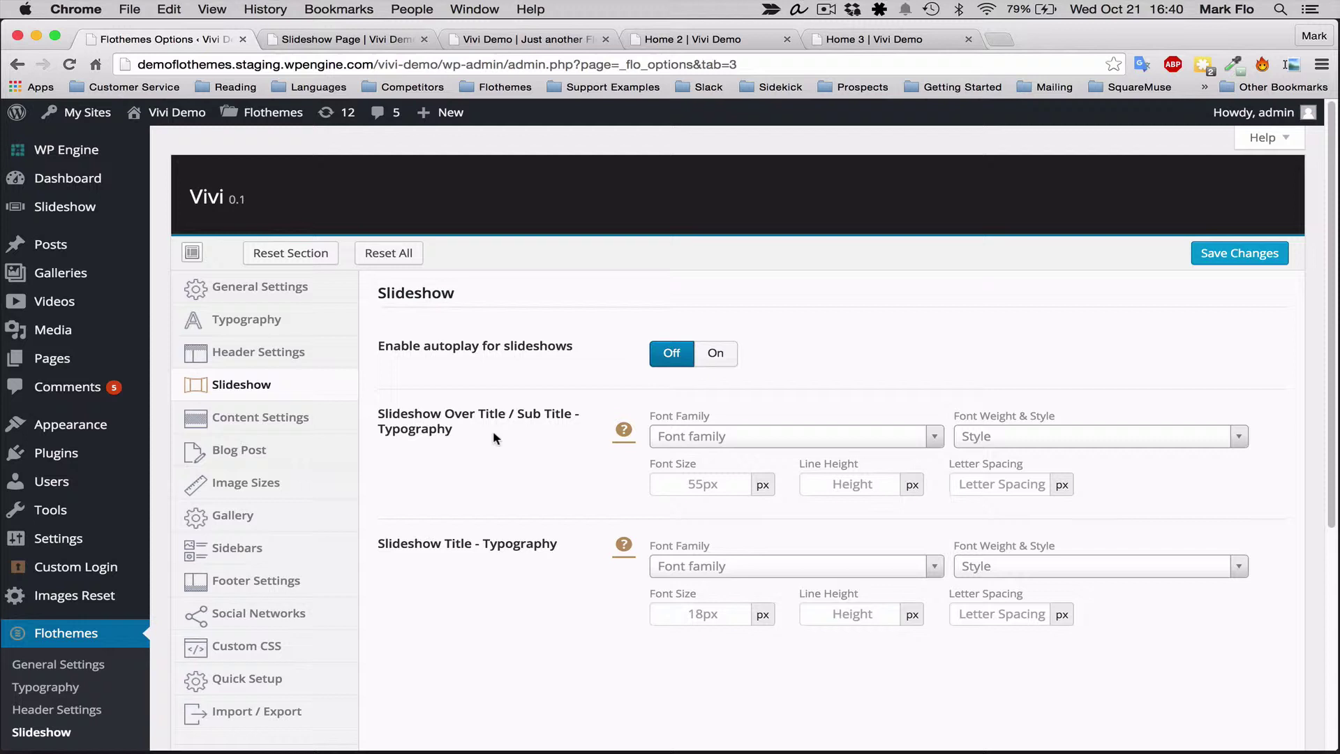
drag(407, 414, 470, 431)
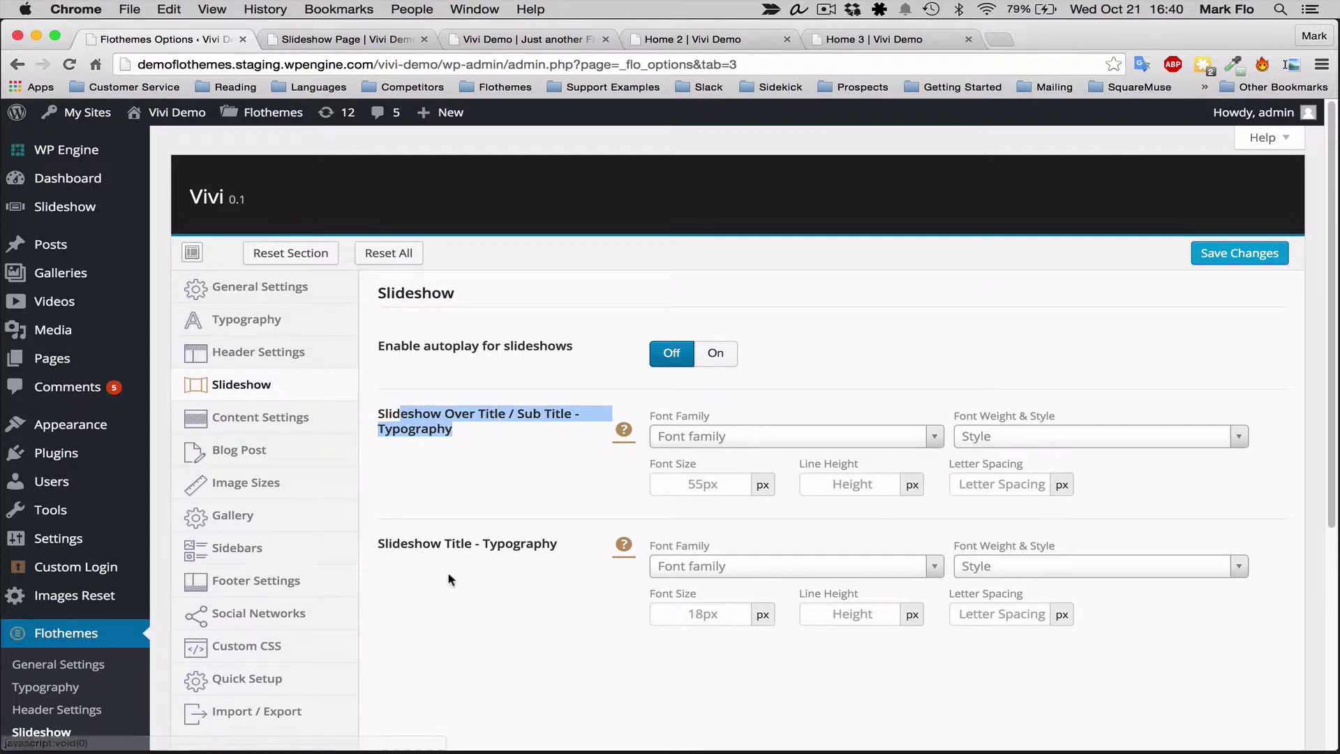
click(471, 414)
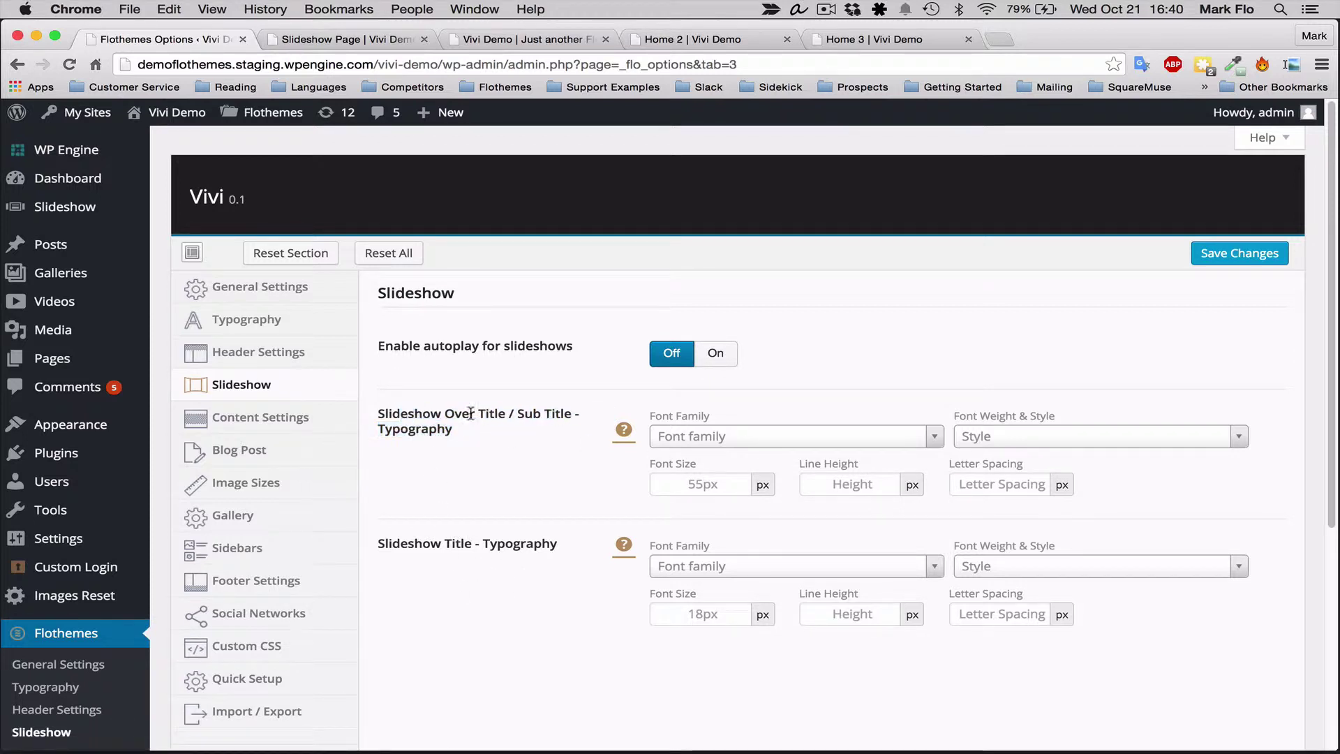
- Open the Slideshow Title slideshow and the first image's slide details
click(56, 207)
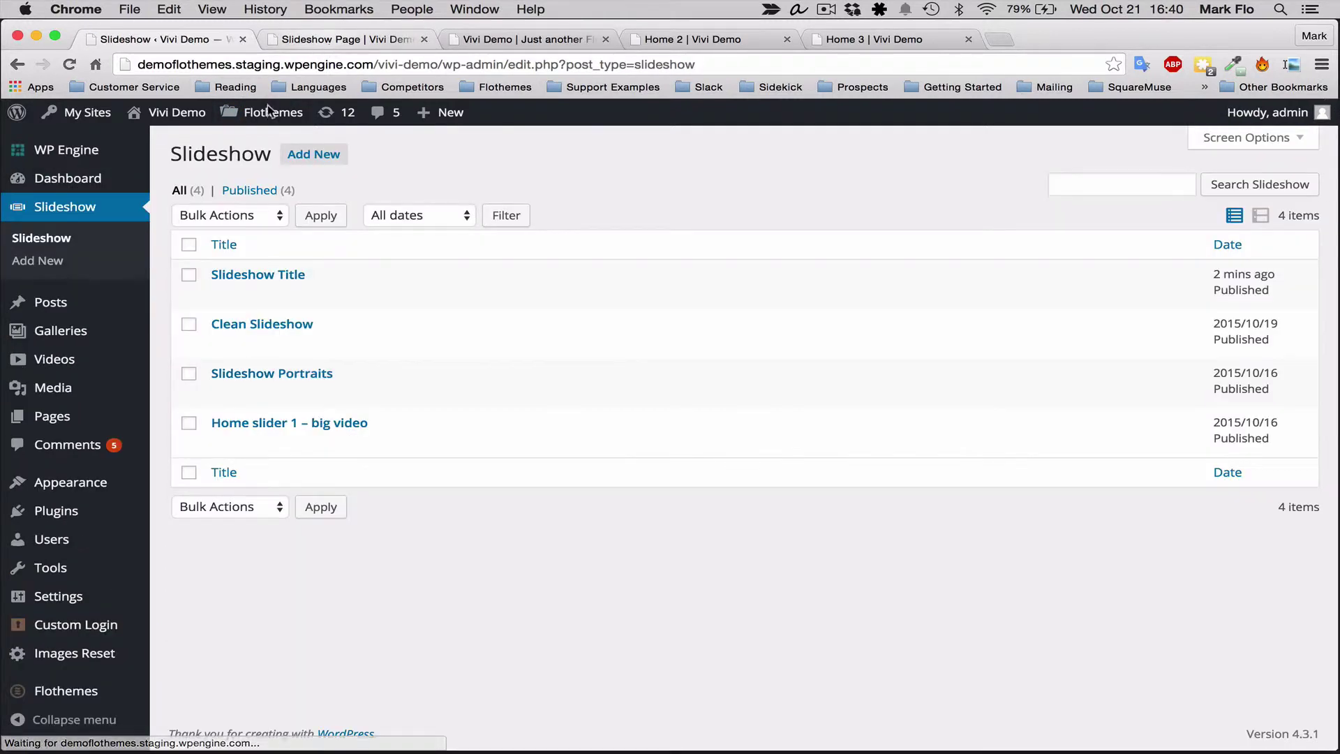
click(288, 275)
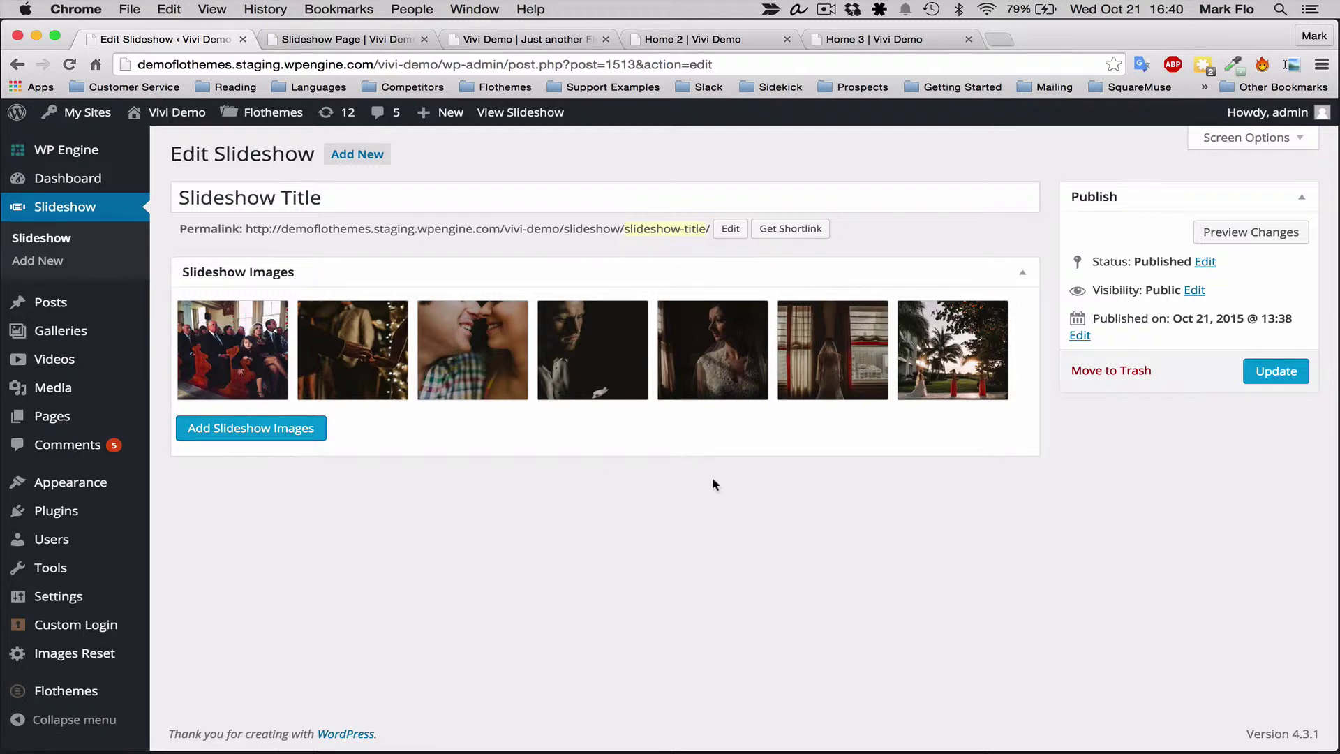
mouse_move(258, 340)
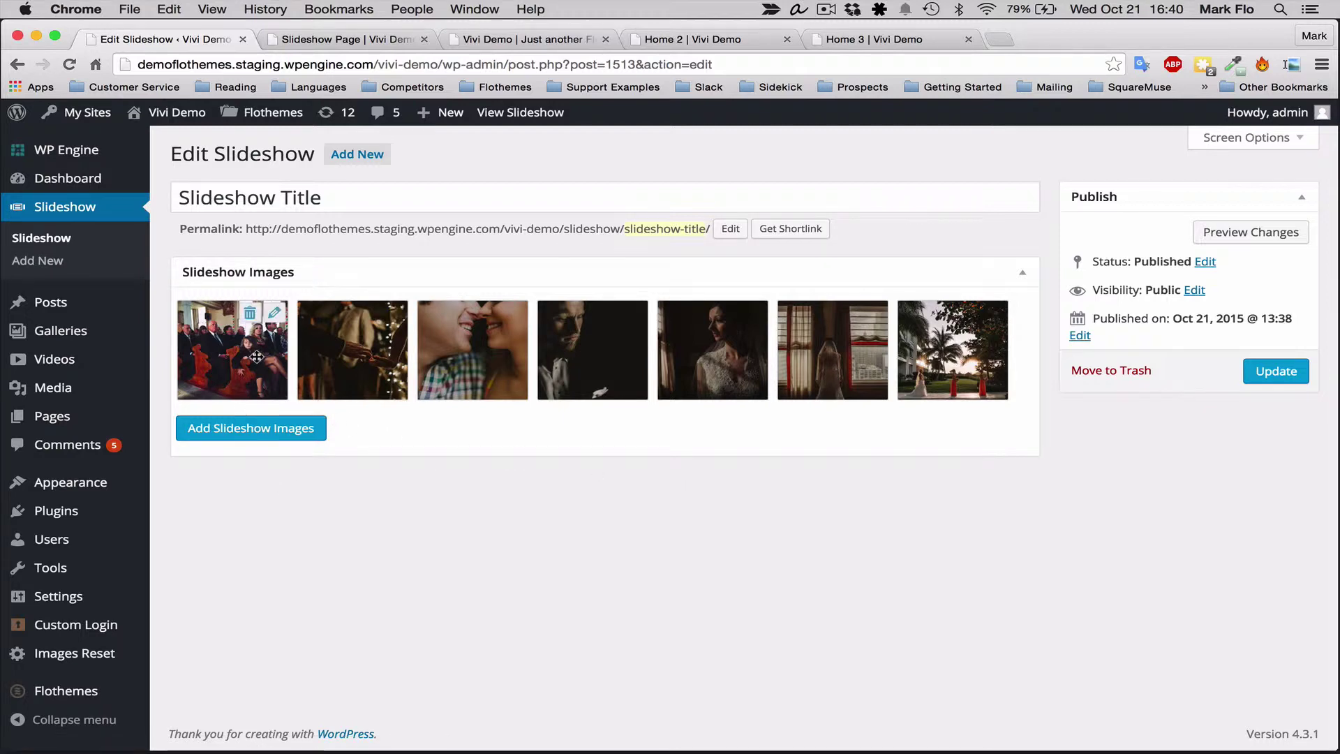
click(276, 317)
- Enter the over-title 'Text here' and change the slide title to 'Main Title'
click(313, 218)
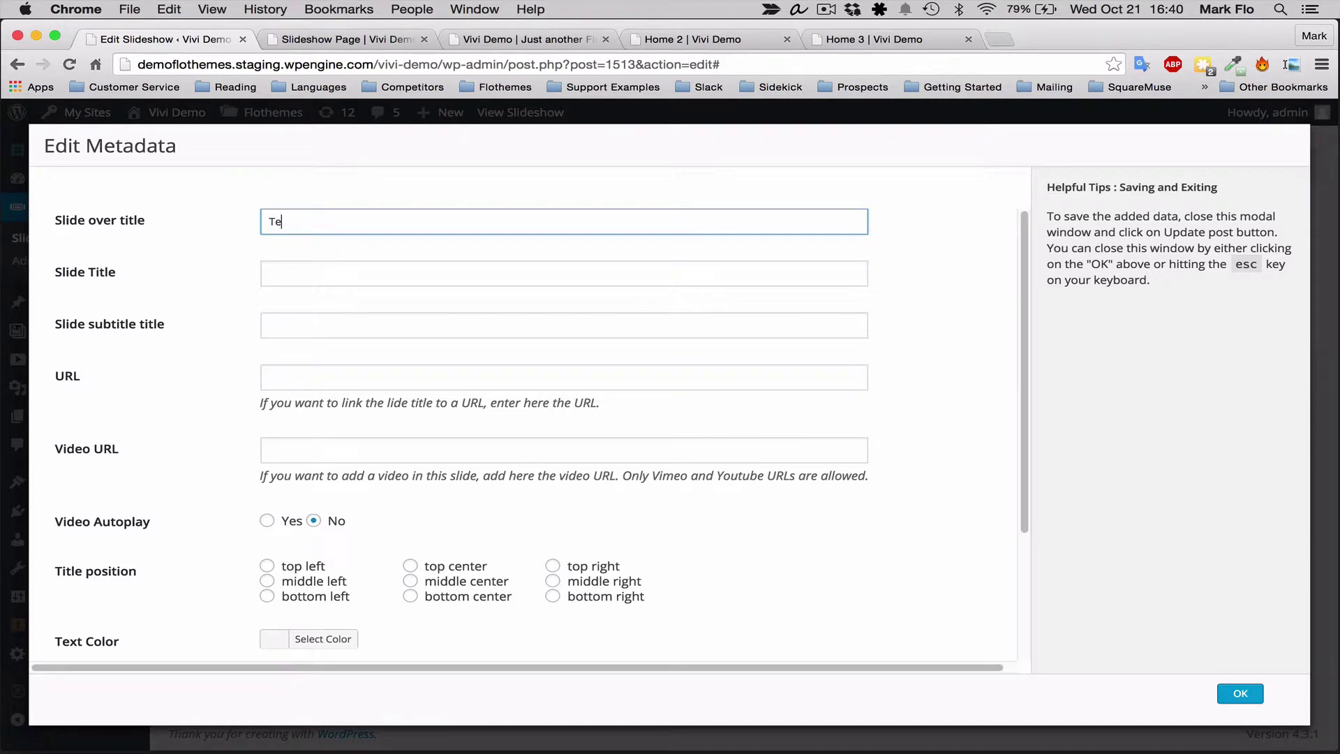
text(Text here)
key(Tab)
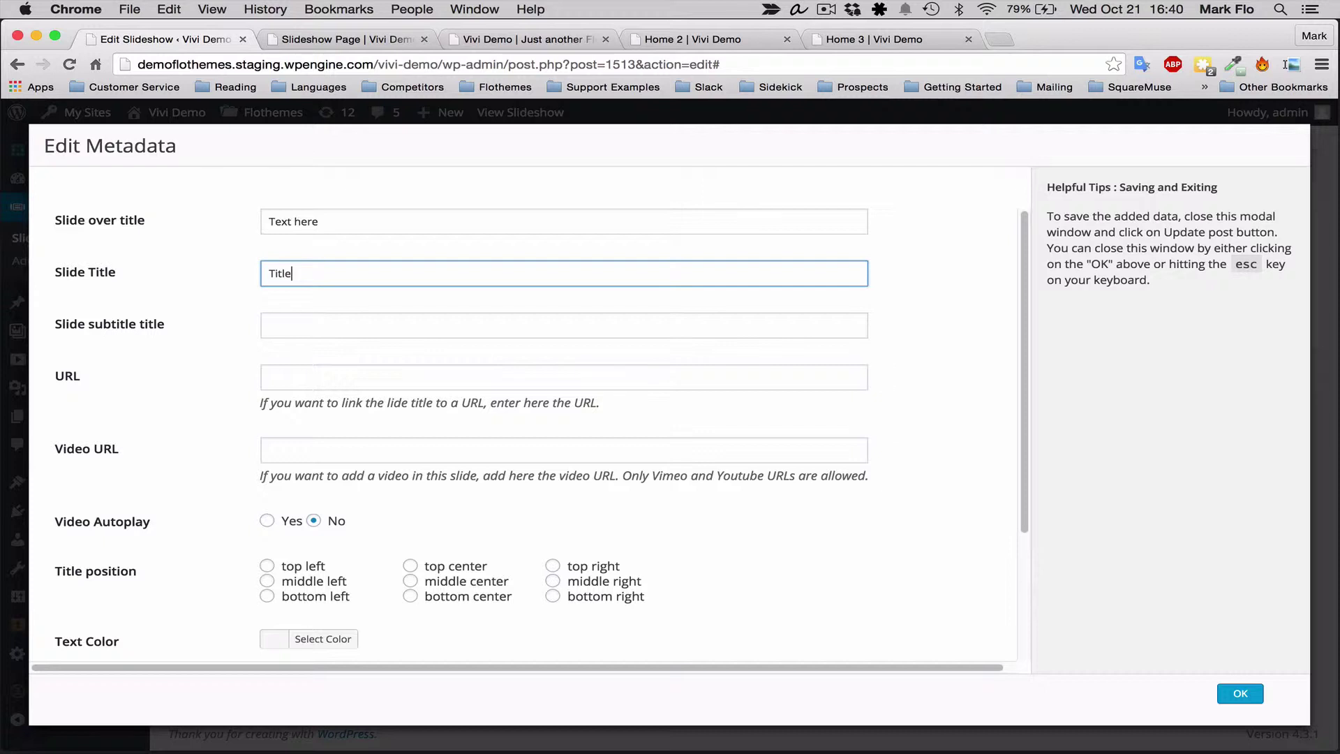
click(329, 221)
triple_click(329, 222)
drag(328, 266, 259, 276)
click(264, 274)
text(Main)
- Go through the first slide's subtitle, link URL and video URL fields
click(374, 329)
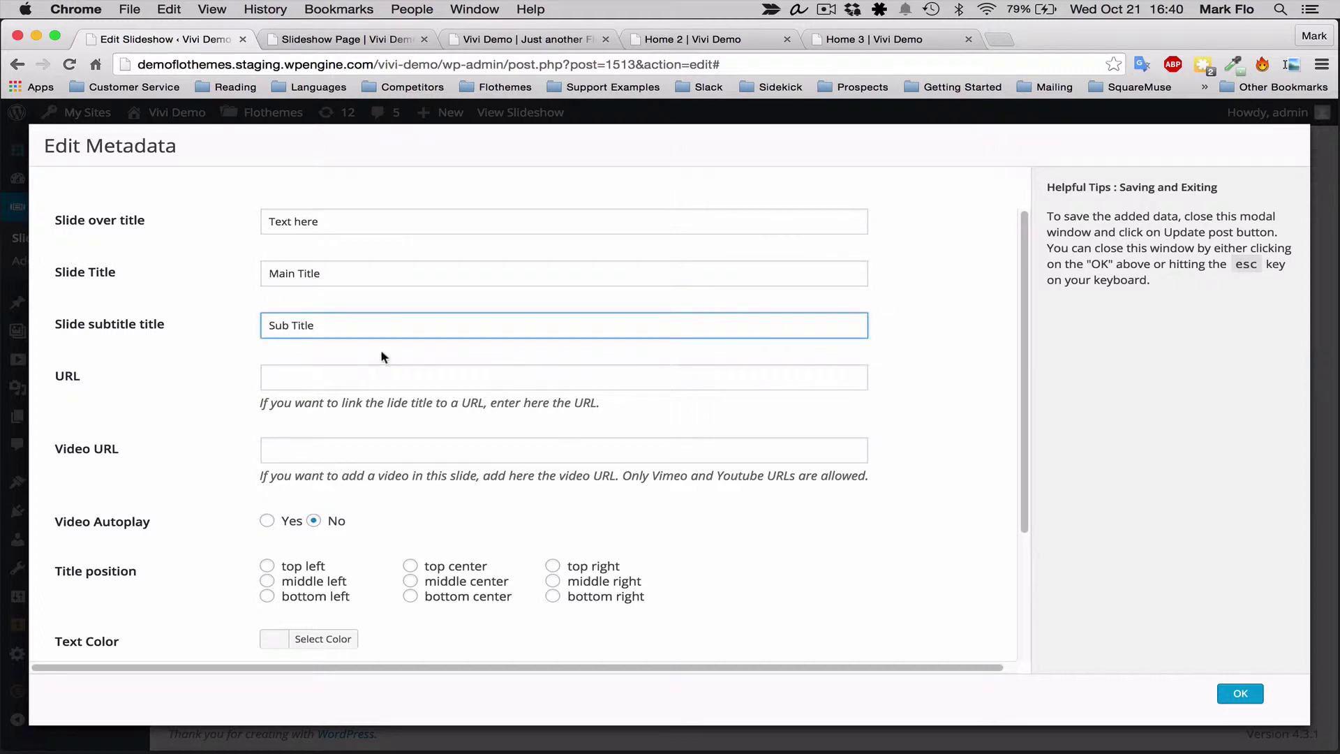
click(380, 371)
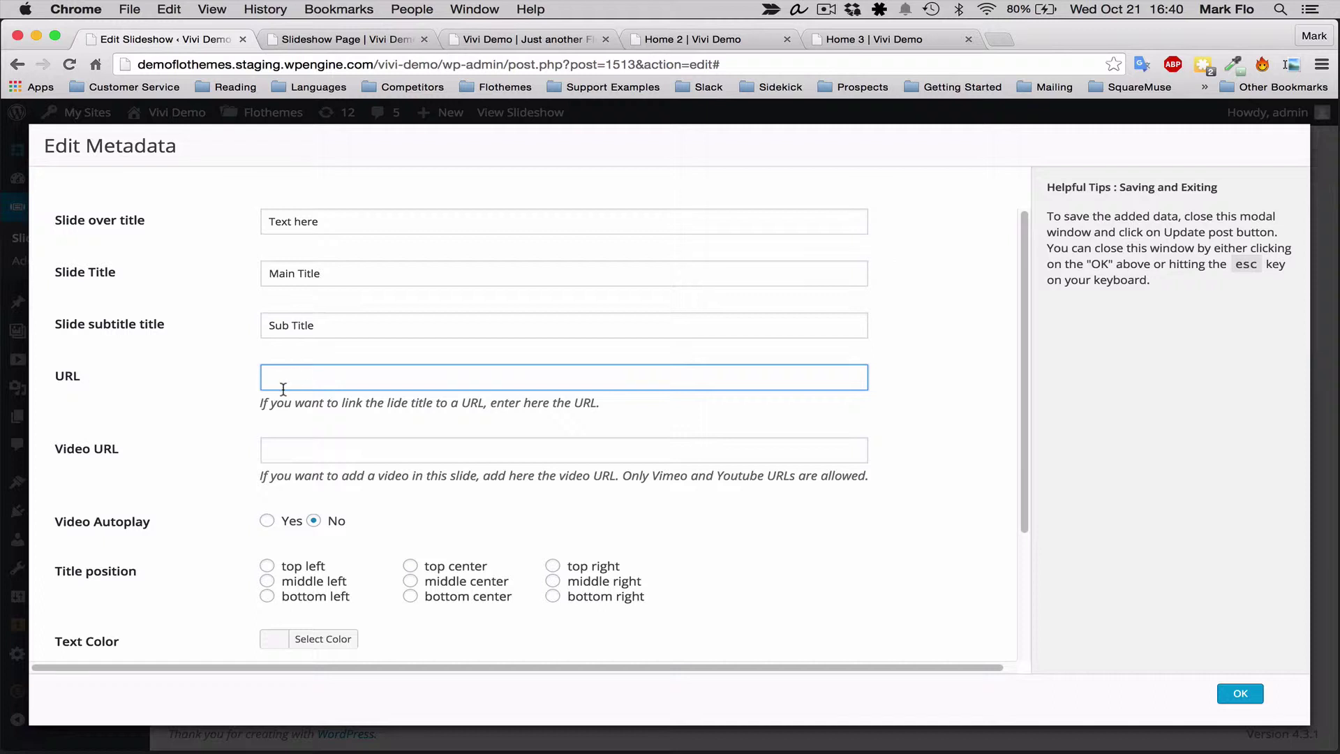
click(336, 449)
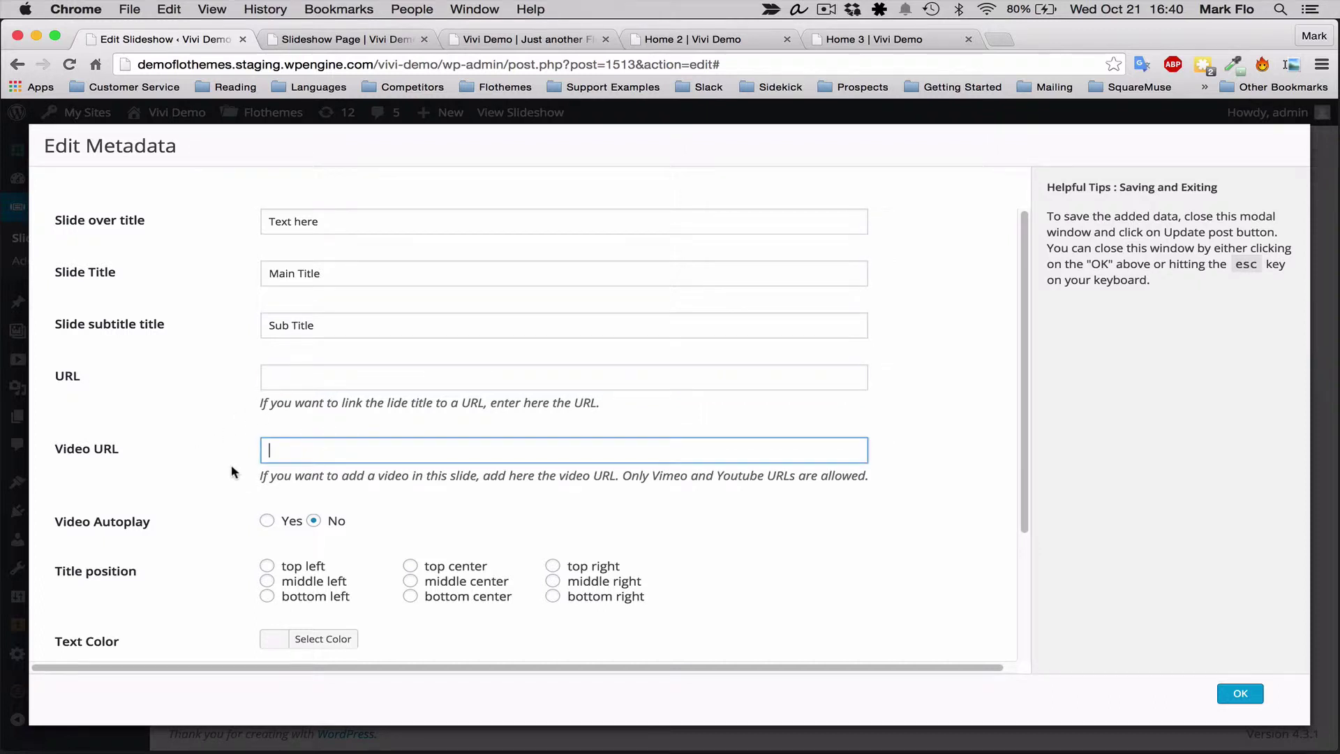
scroll(231, 468, down, 2)
scroll(268, 422, down, 4)
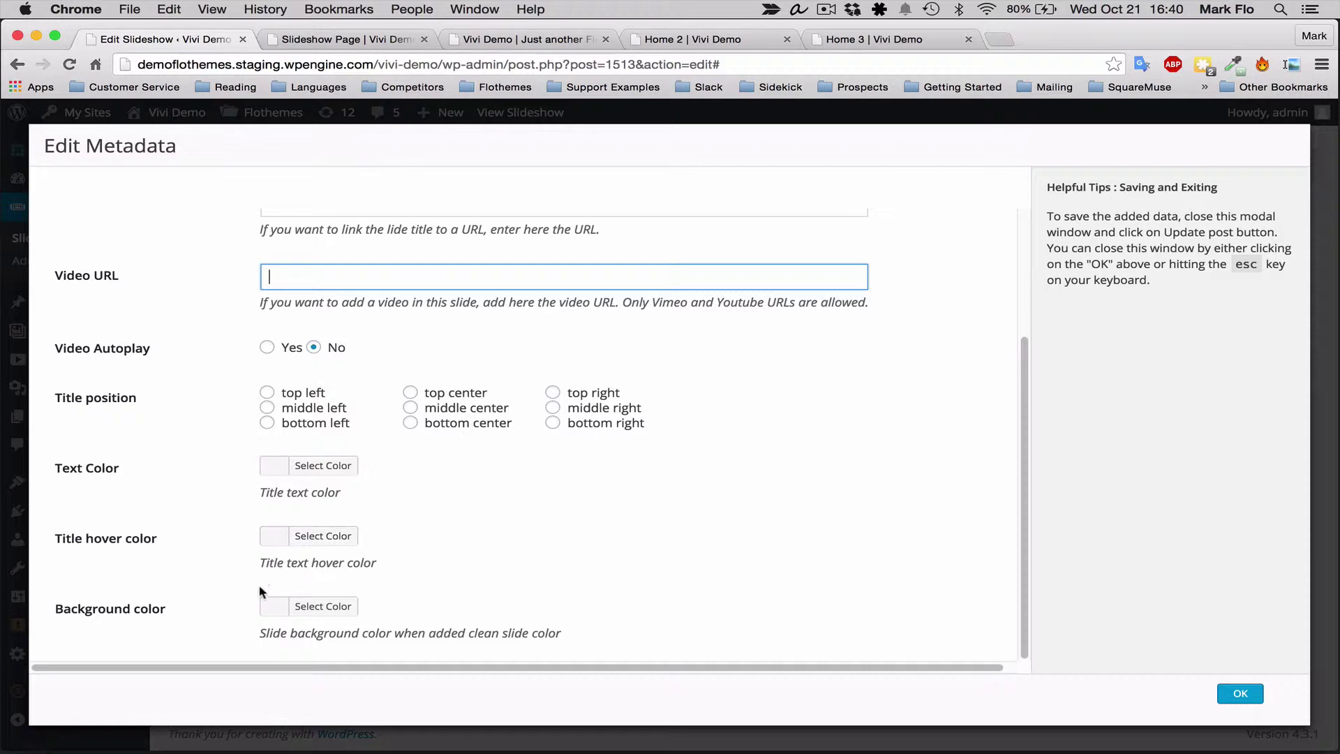
scroll(838, 552, up, 5)
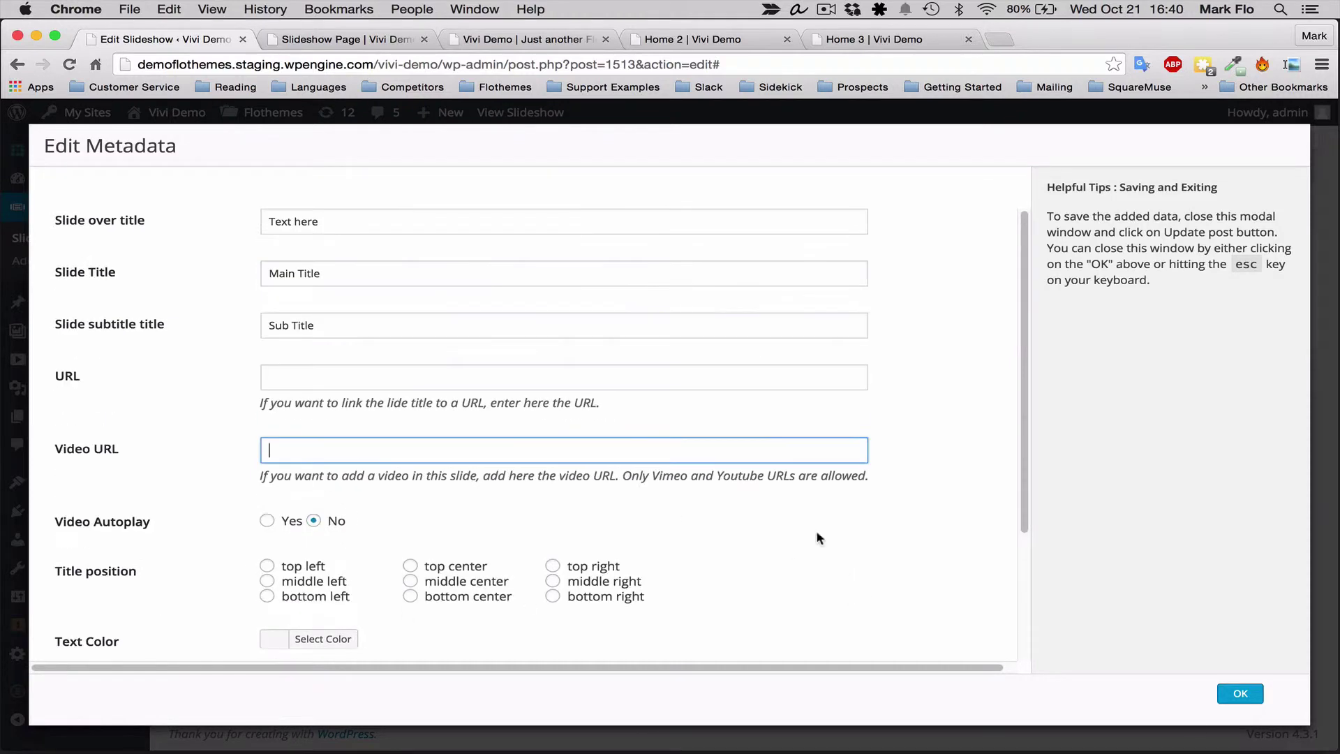
- Keep the first slide's texts, open the second image's details, and load the Vimeo video in a new tab
click(1241, 693)
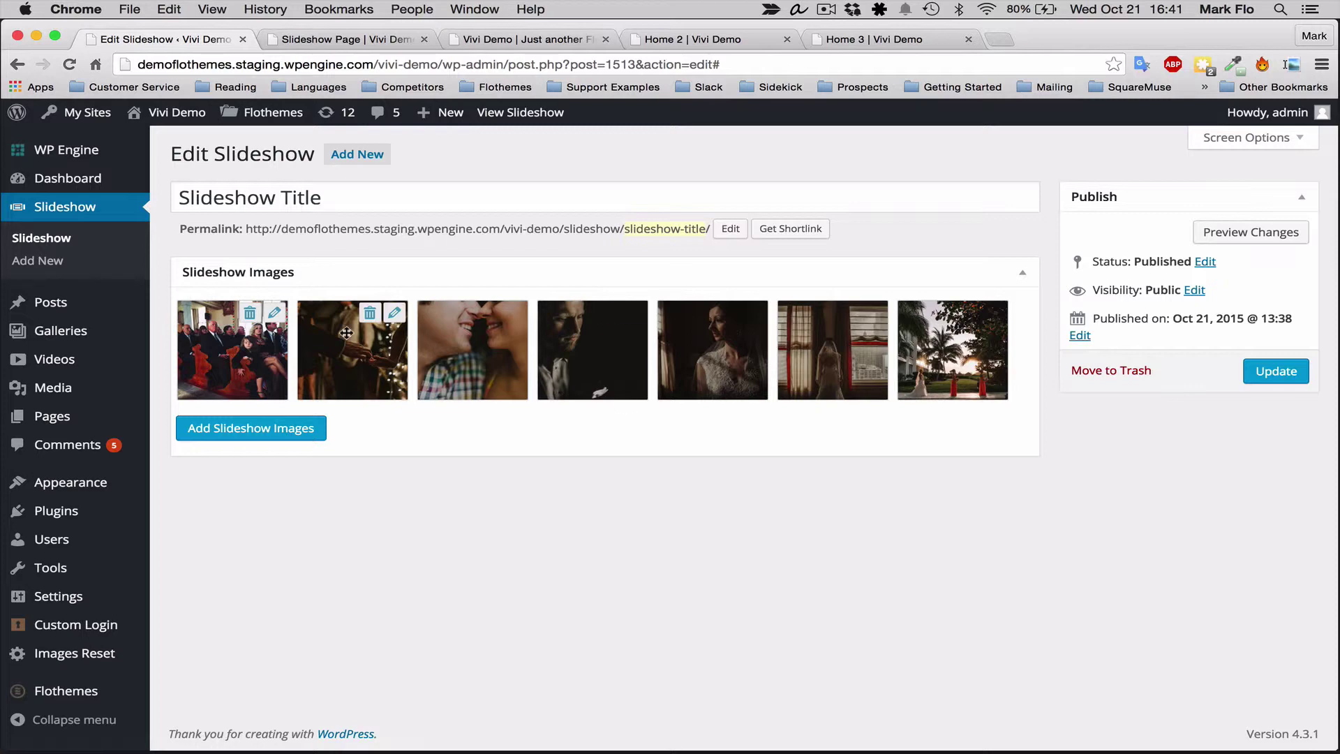
click(395, 312)
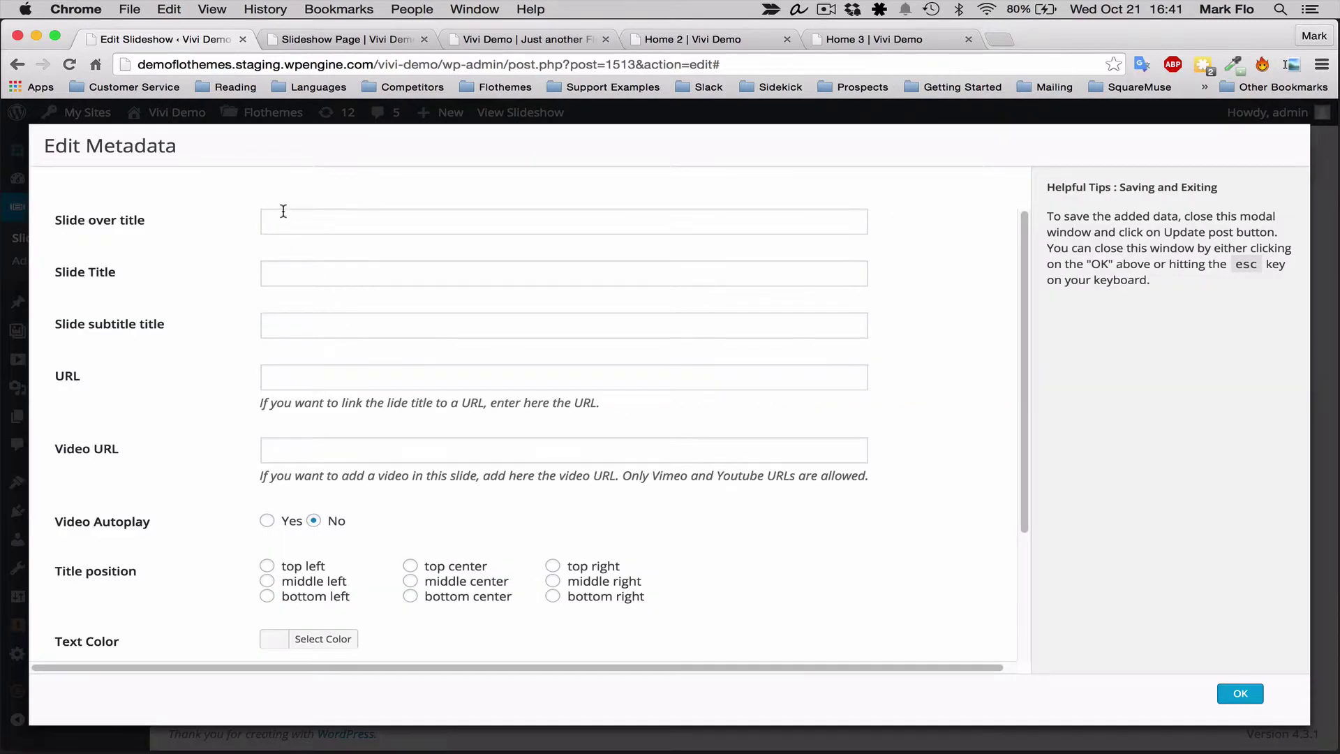
click(1003, 39)
text(vi)
key(Down)
key(Return)
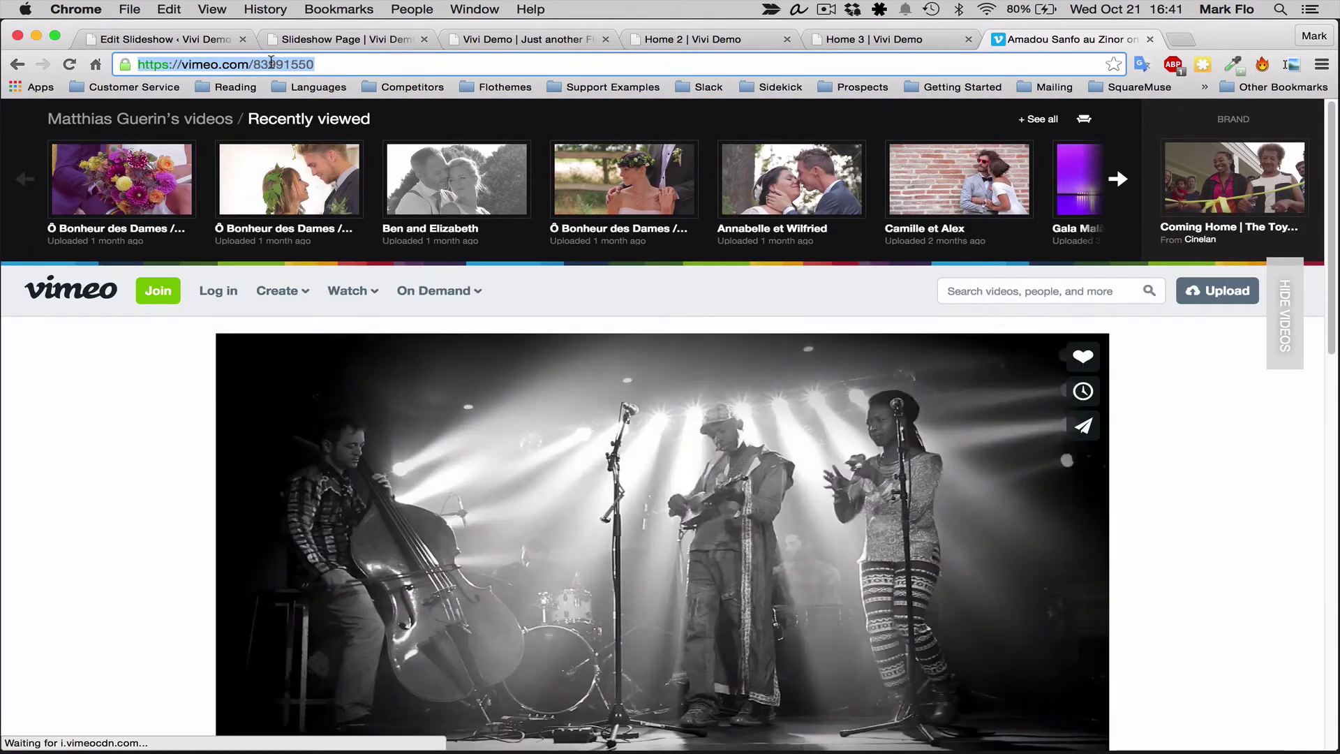
click(266, 63)
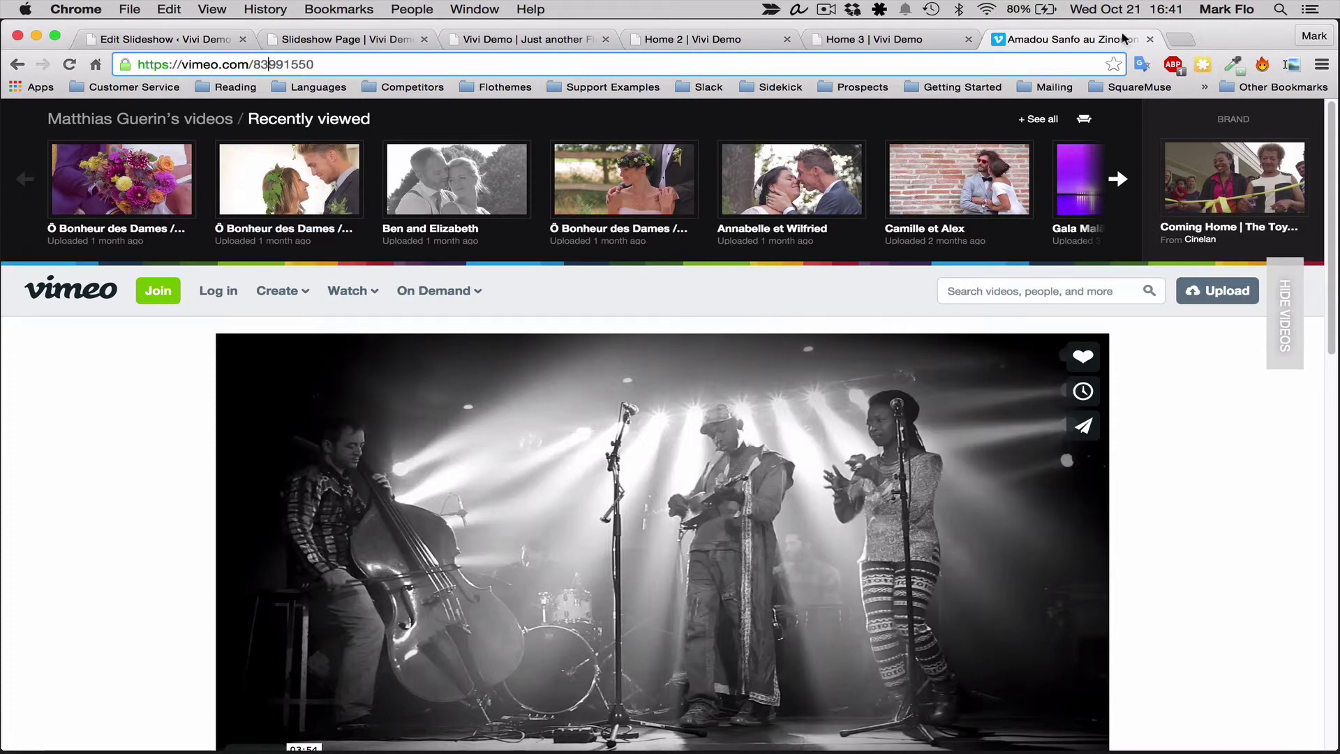
click(1150, 39)
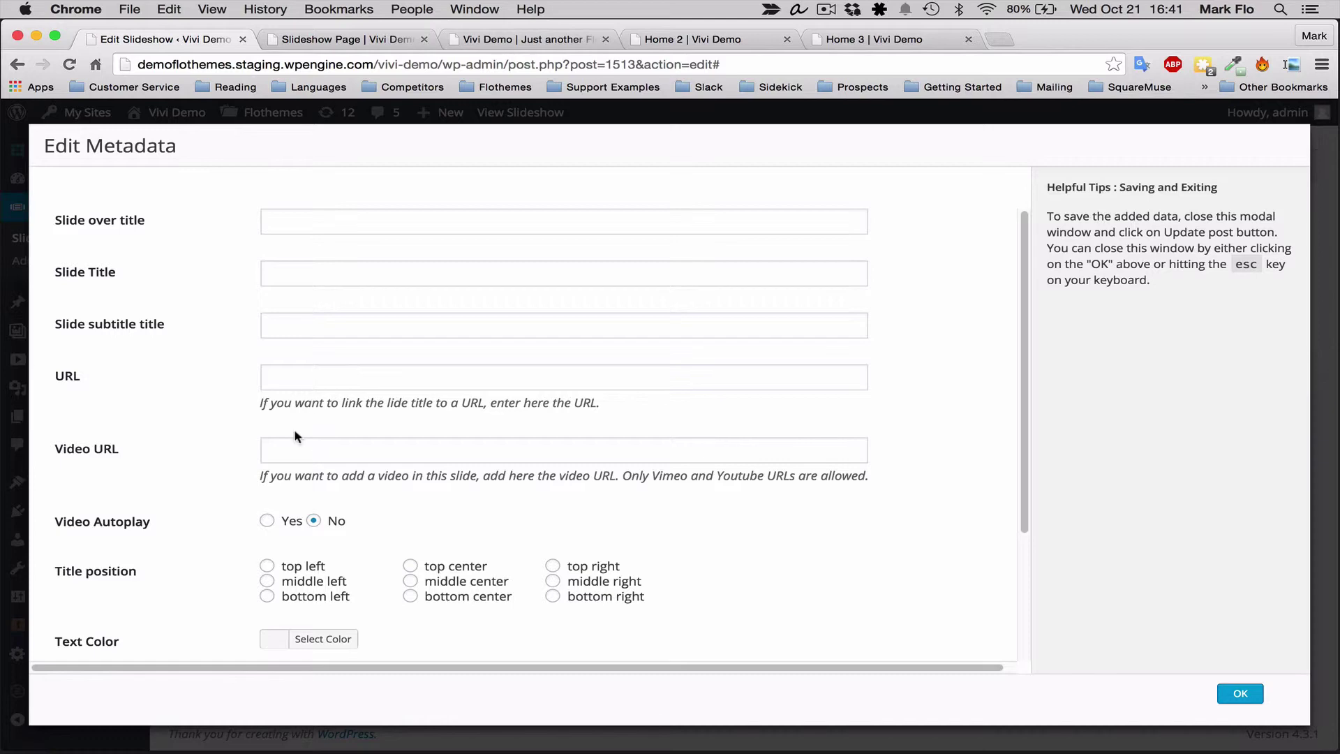
click(289, 454)
text(https://vimeo.com/83991550)
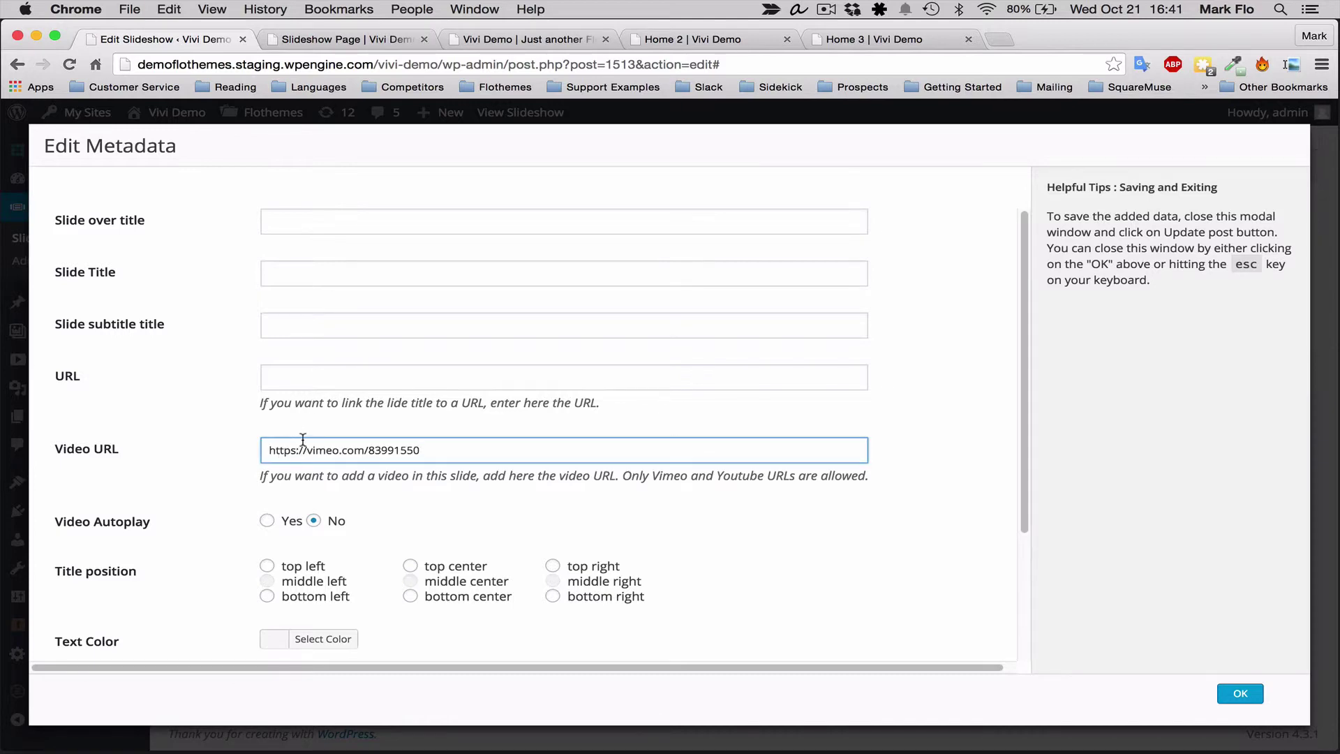
click(1236, 695)
click(1283, 374)
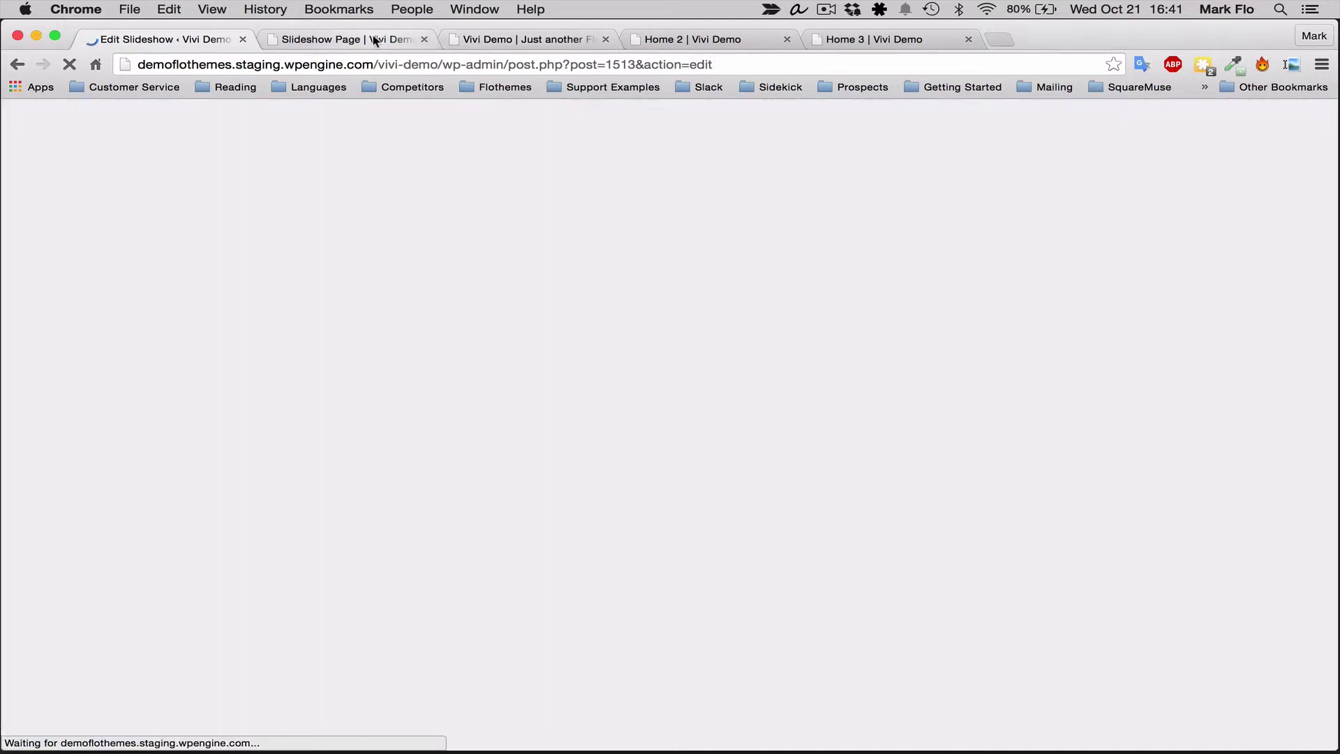
- On the live Slideshow Page, check slide 1's captions, then play and pause slide 2's Vimeo video
click(354, 41)
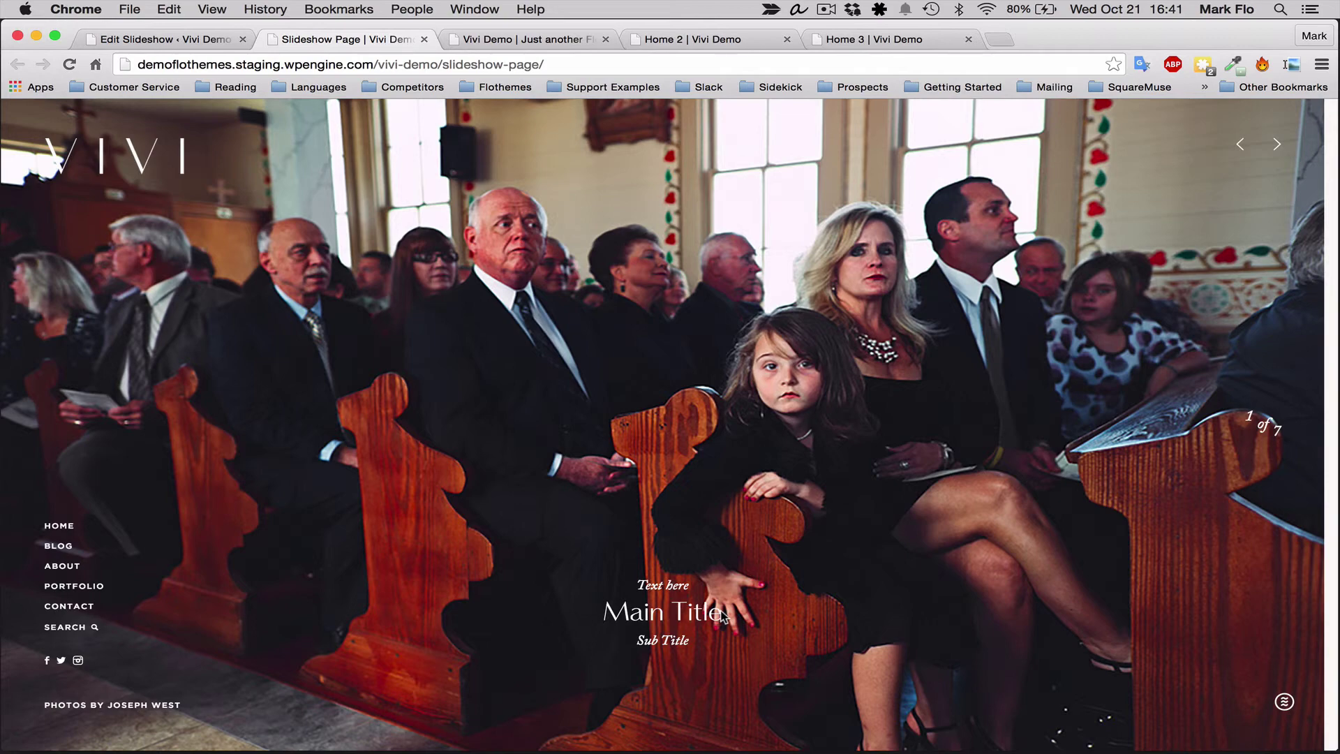
click(1279, 148)
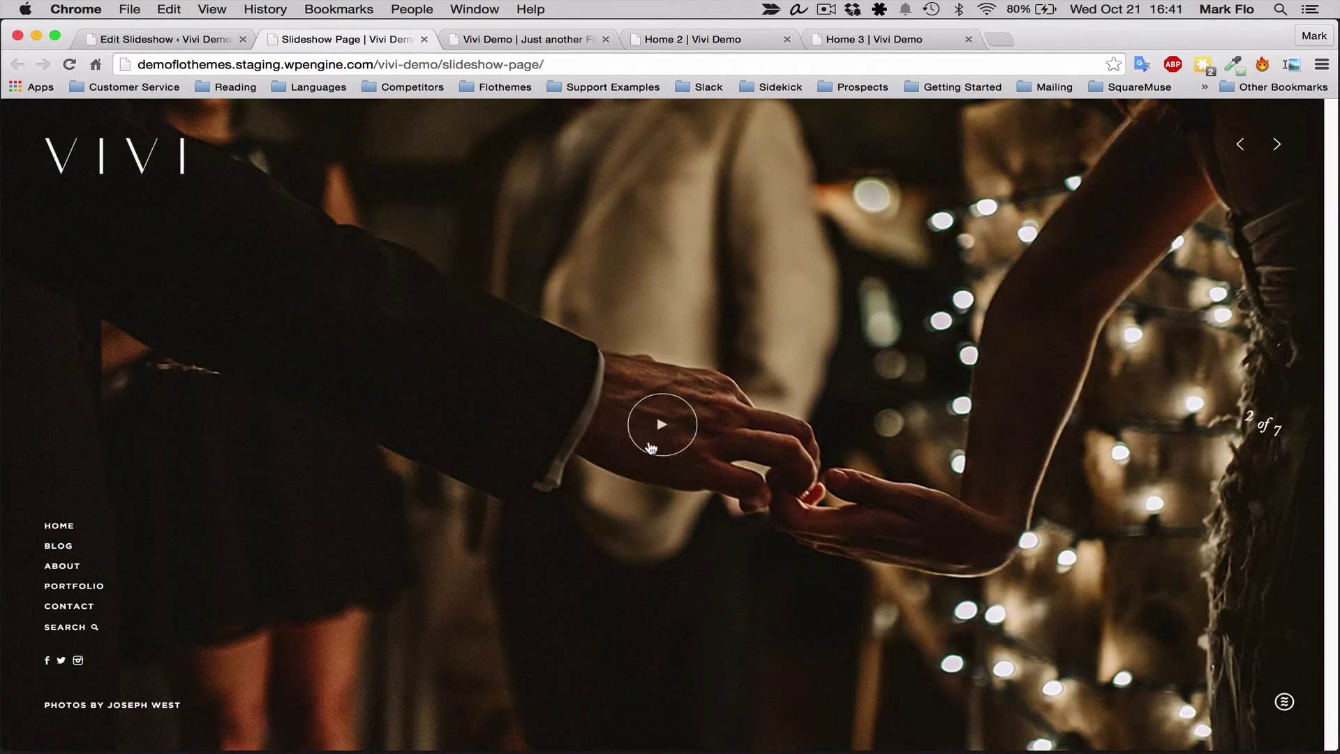
click(655, 440)
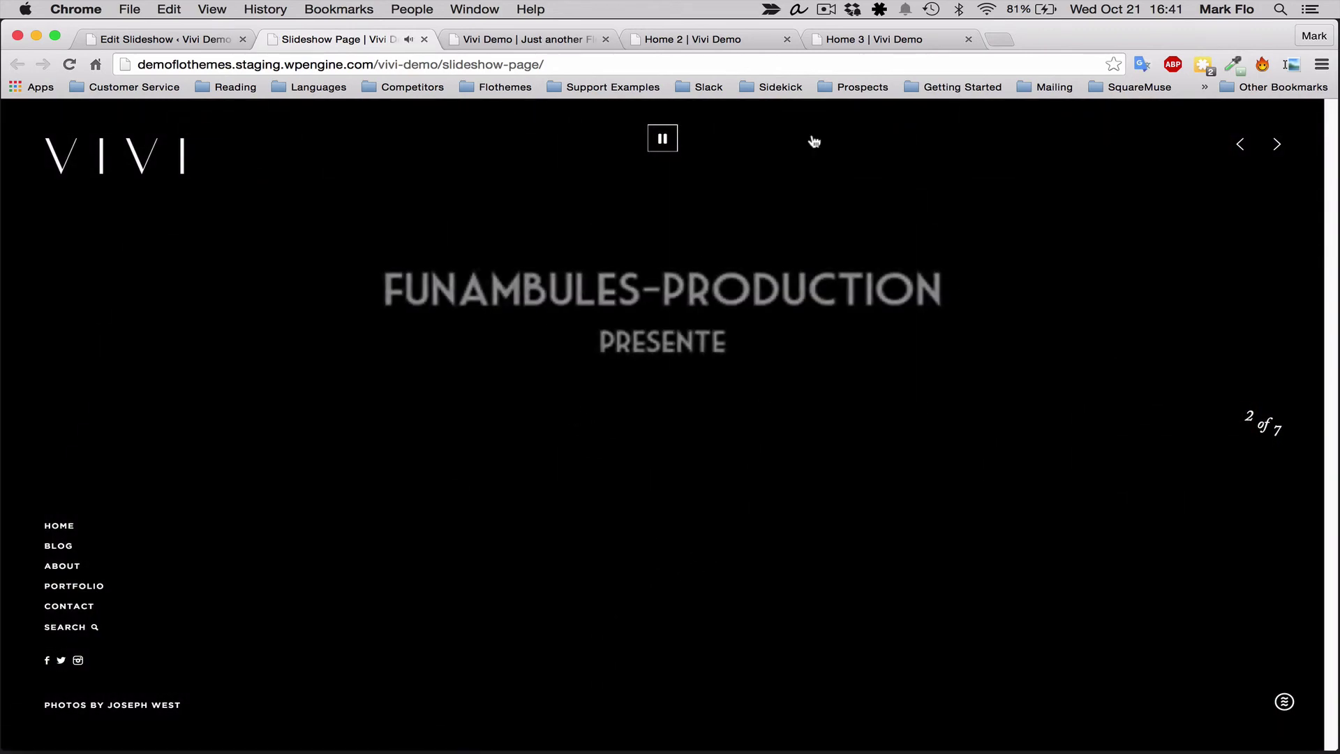
click(662, 142)
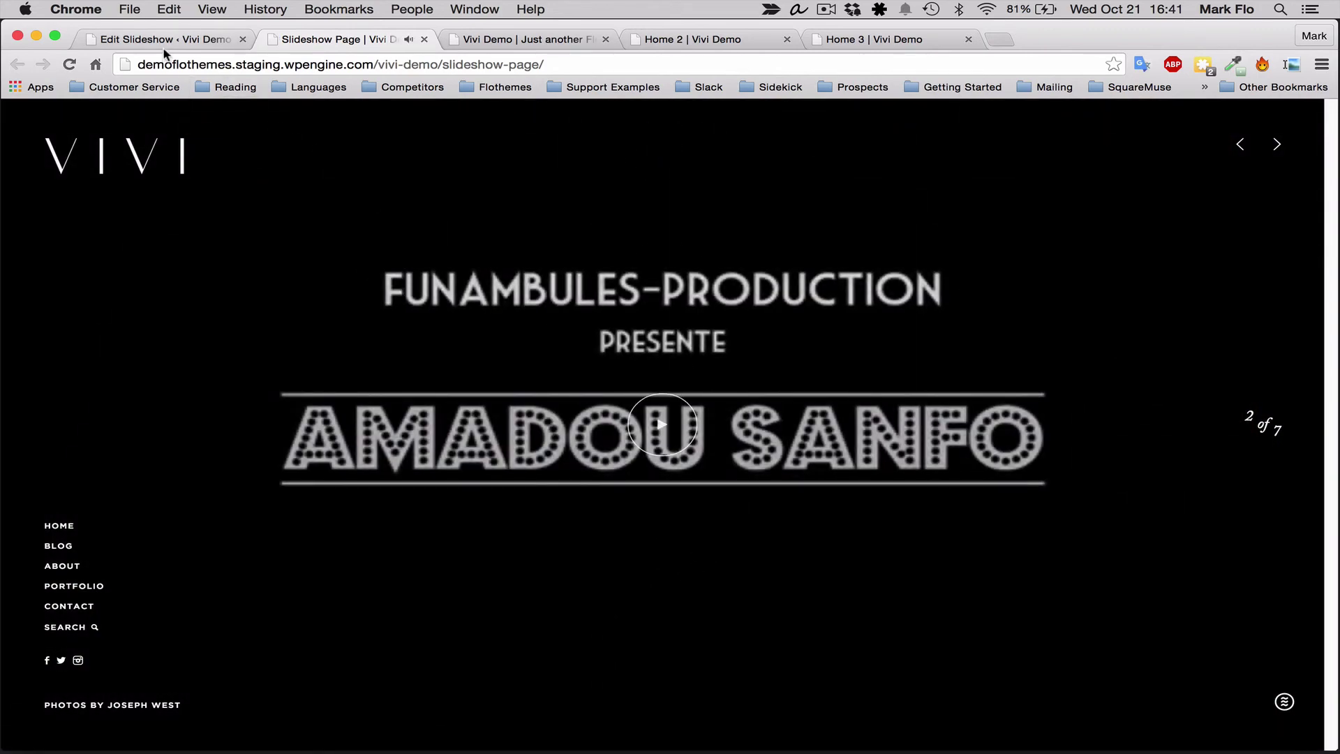